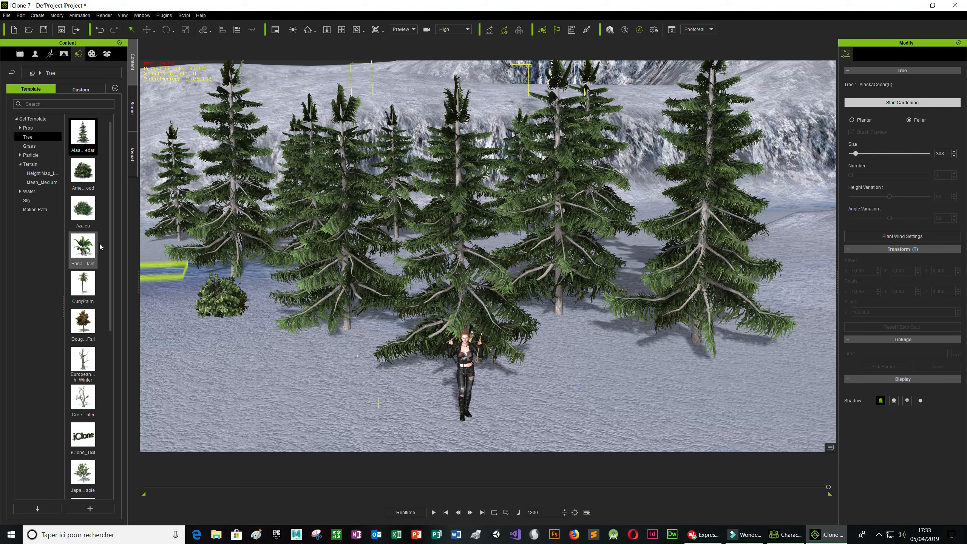
Step: Place a EuropeanBeech_Winter tree near the character and plant more copies around her with the gardening planter
click(89, 362)
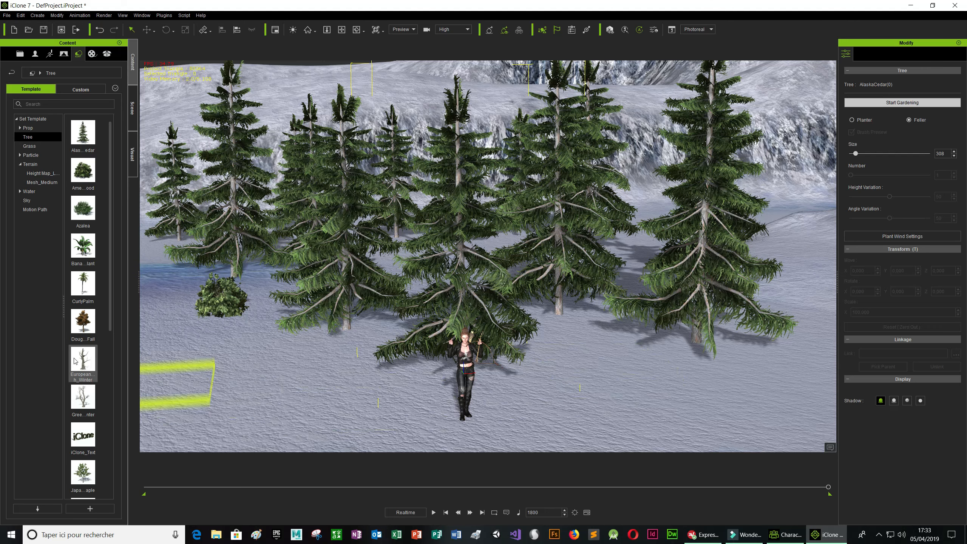
drag(81, 360, 594, 381)
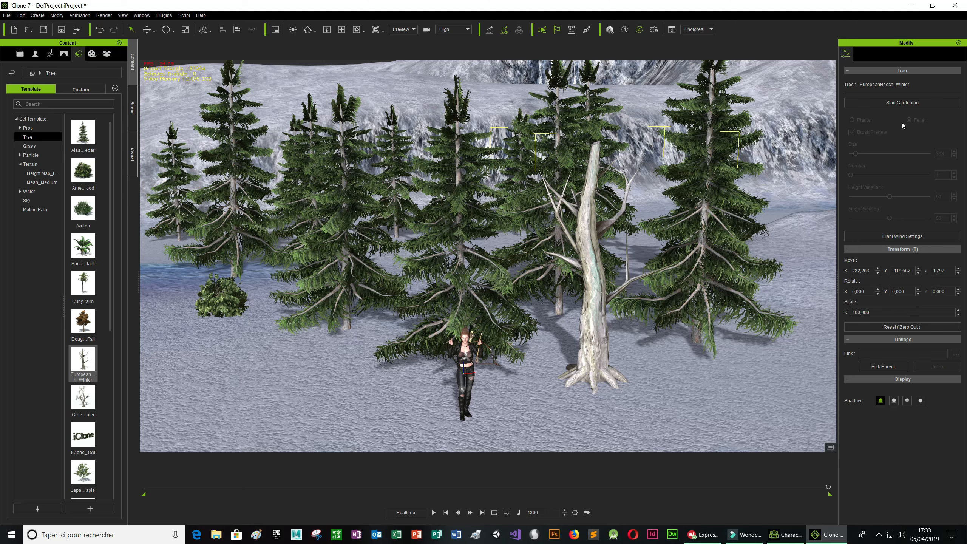
click(880, 104)
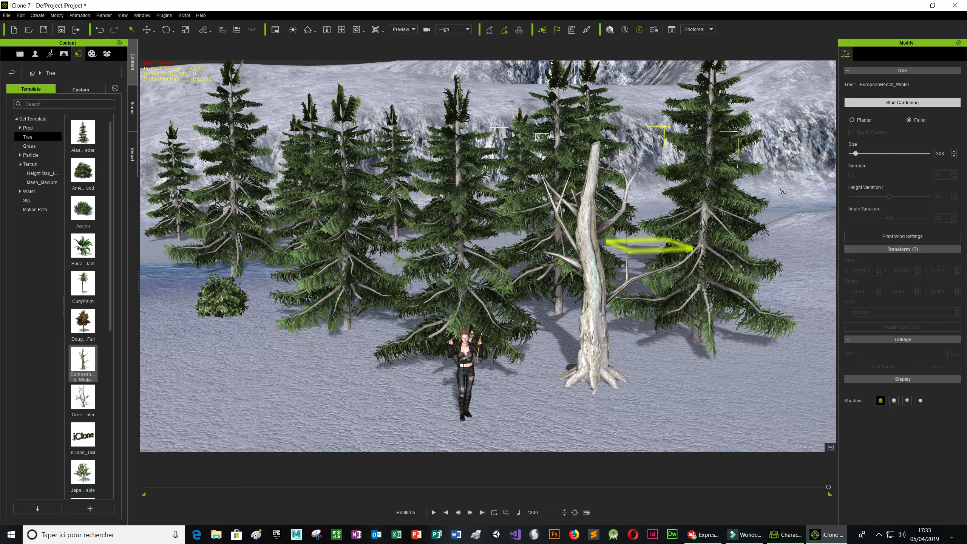
click(853, 120)
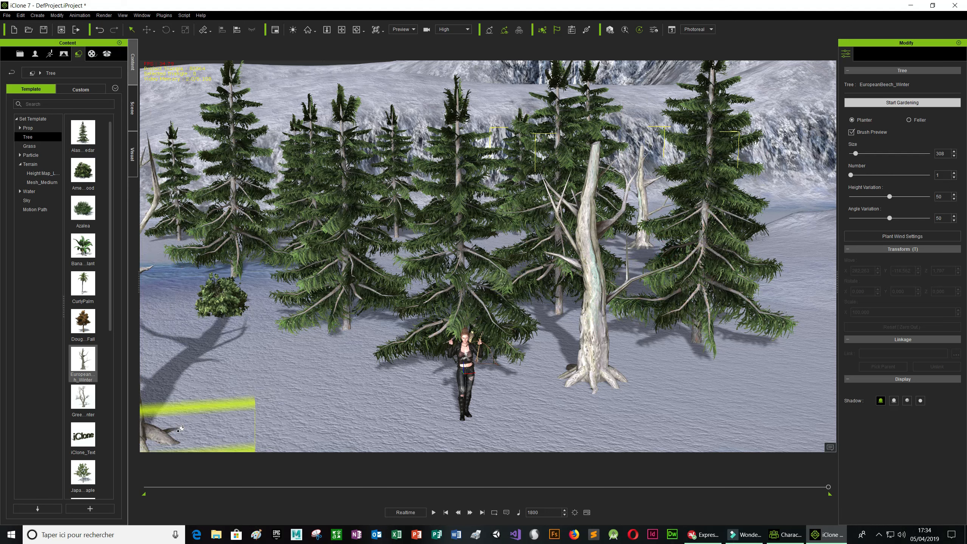
click(251, 365)
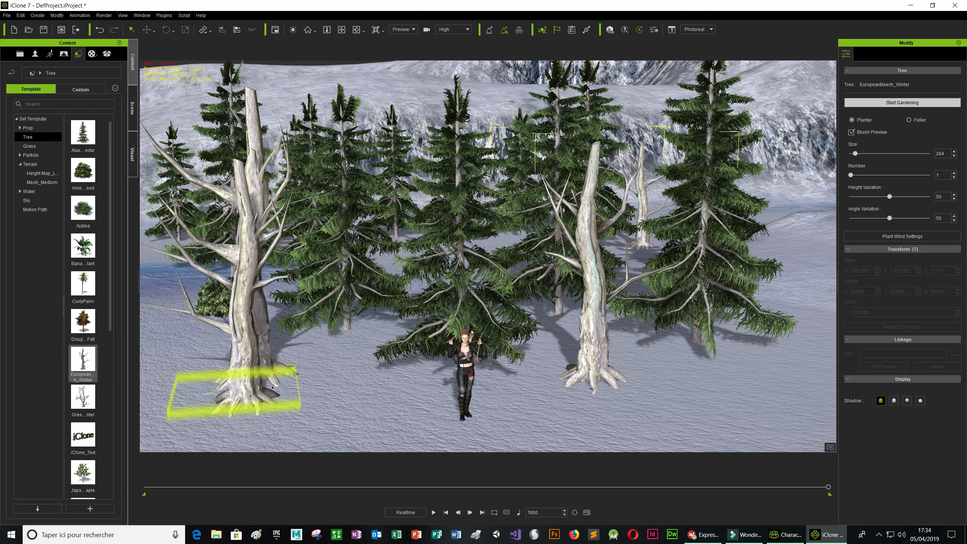
click(403, 409)
click(713, 410)
Step: Fell the extra winter beech behind the trees on the character's right-hand side of the scene, with brush size 268
click(909, 120)
ctrl+click(767, 303)
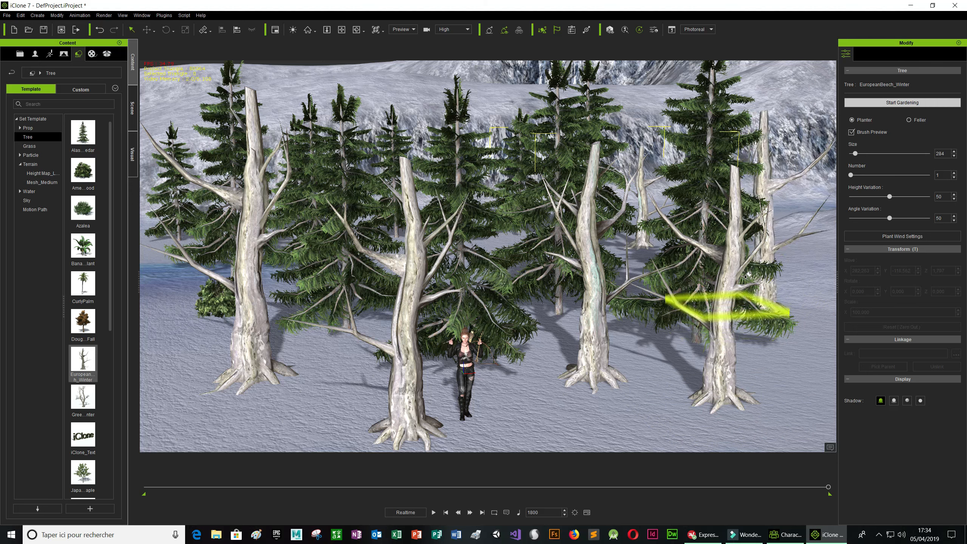
scroll(761, 335, down, 2)
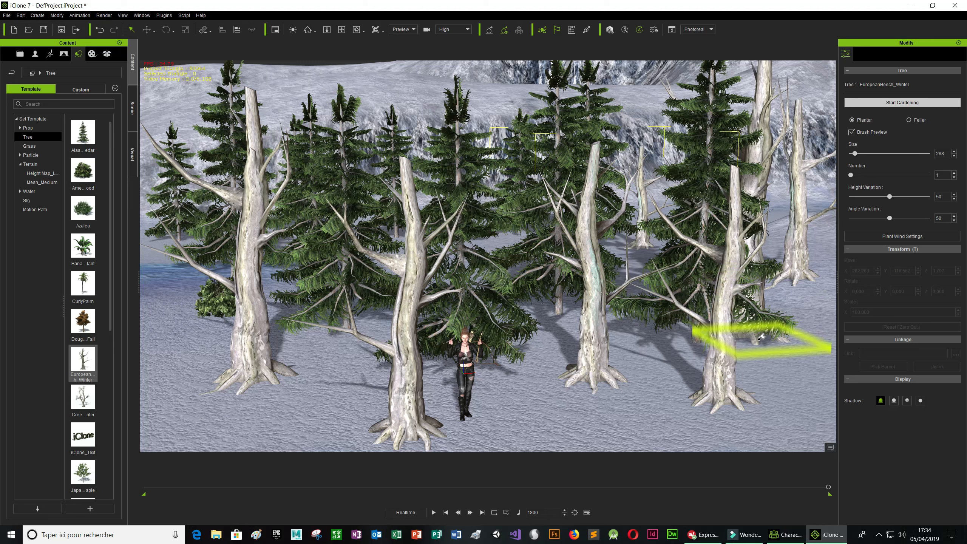
key(ctrl)
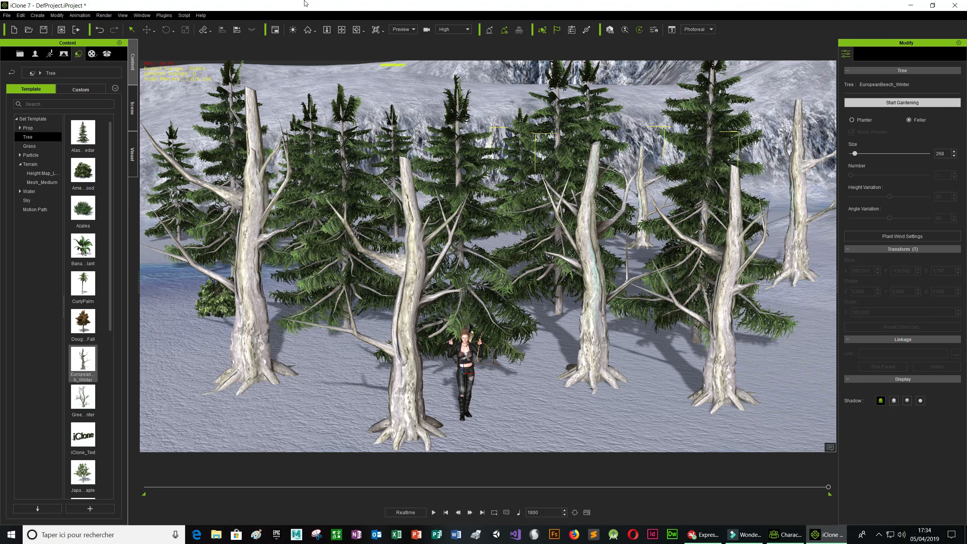
Step: Place a DouglasFir_Fall tree next to the farthest winter beech and leave it selected
click(341, 29)
drag(533, 385, 538, 321)
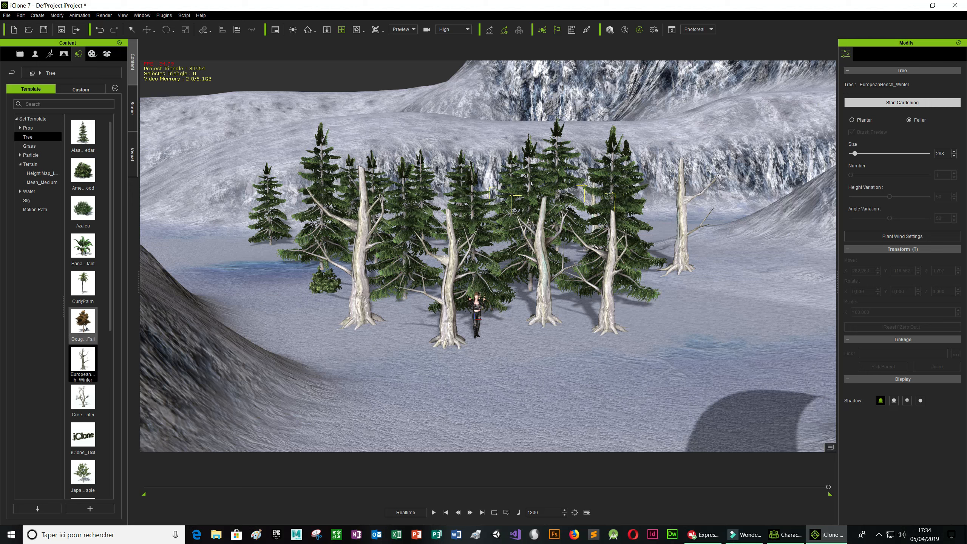
click(859, 119)
click(780, 309)
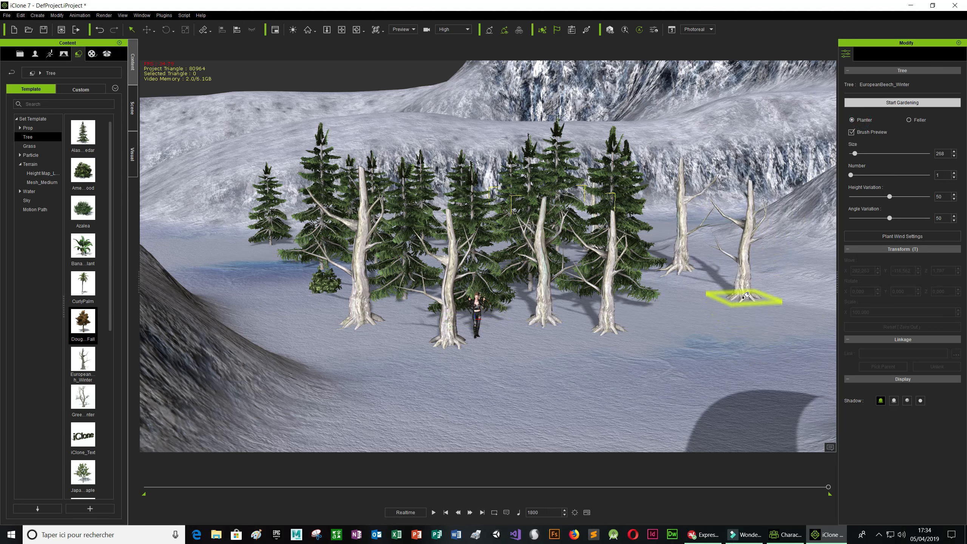
drag(91, 323, 718, 267)
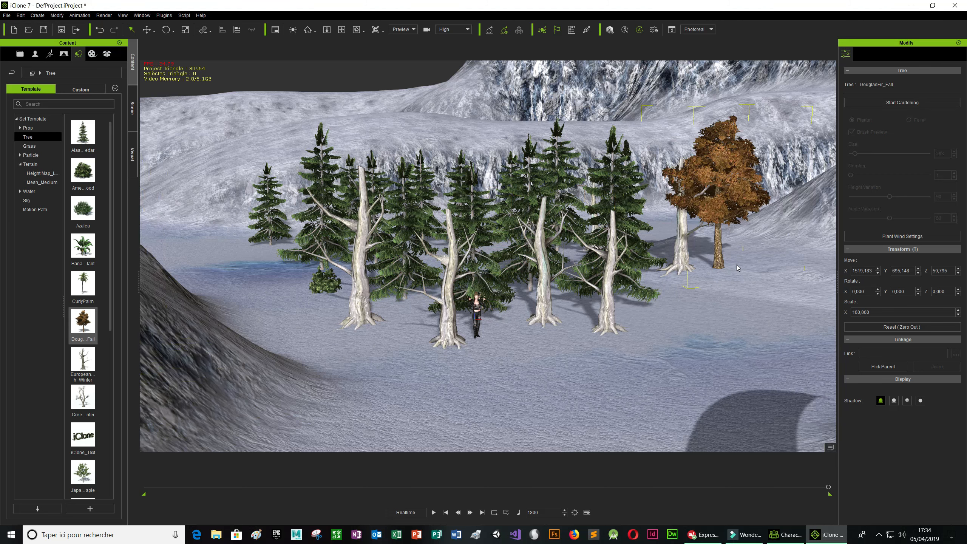
click(774, 264)
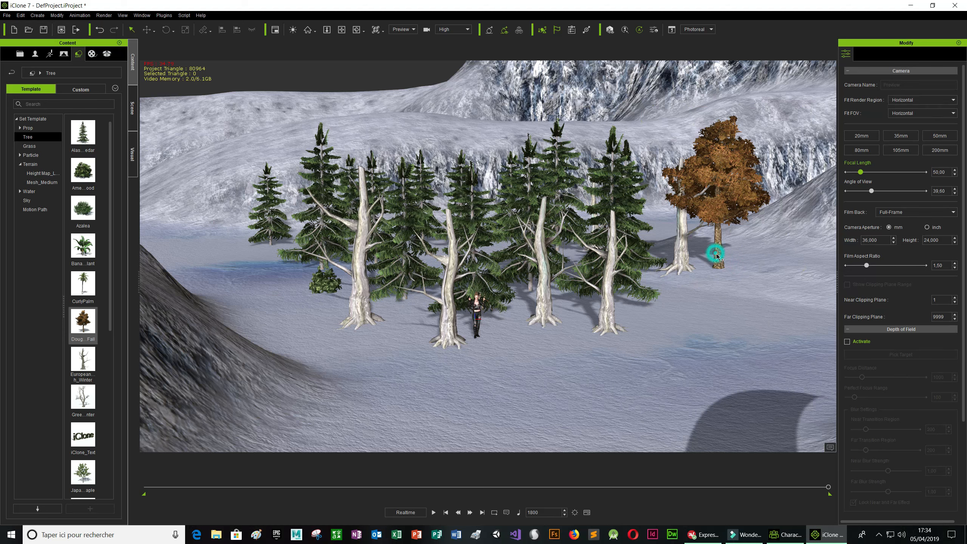
click(734, 225)
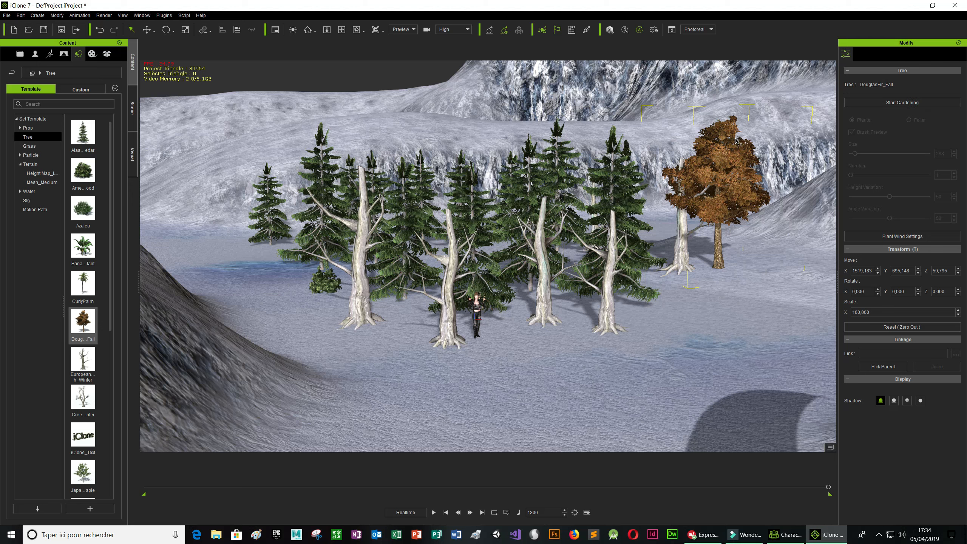
Step: Plant more fall Douglas firs on both sides of the grove with the gardening tool
click(883, 104)
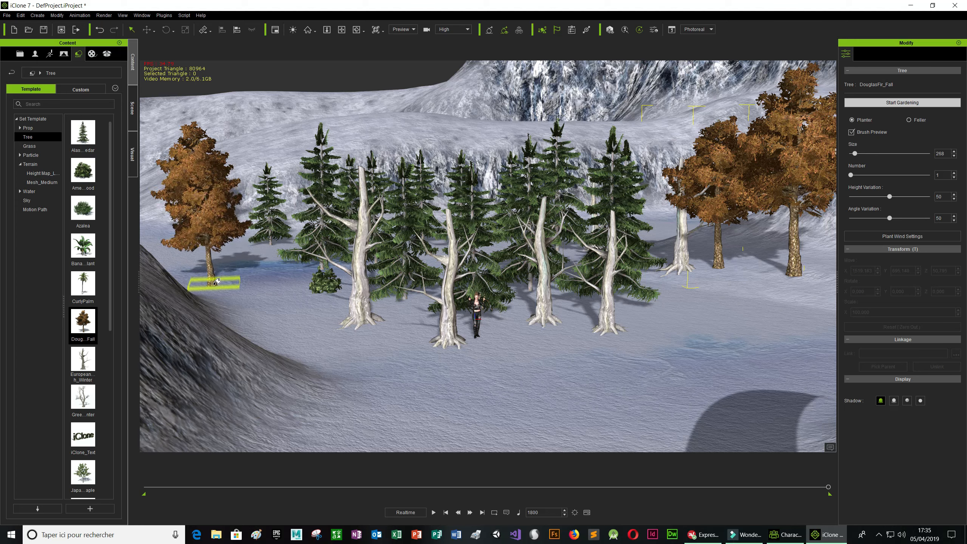
mouse_move(242, 302)
mouse_down()
mouse_move(323, 341)
mouse_move(587, 356)
mouse_up()
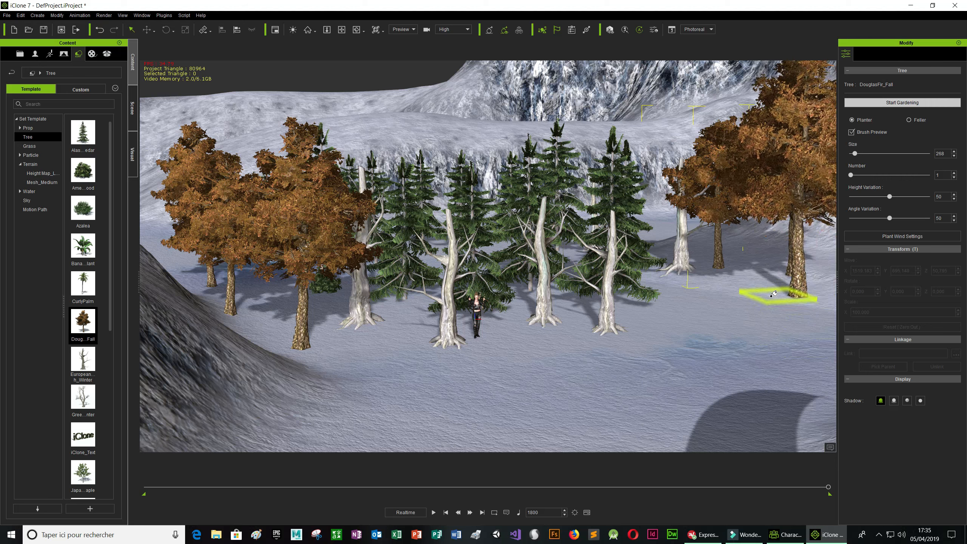
mouse_move(749, 297)
mouse_down()
mouse_move(701, 336)
mouse_move(668, 323)
mouse_move(650, 356)
mouse_up()
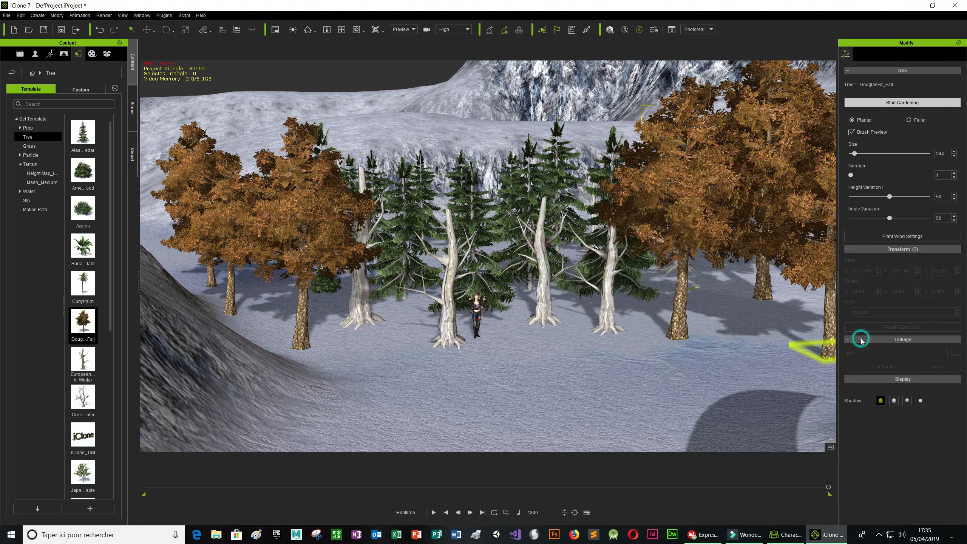
Step: Add a NorwaySpruce tree beside the winter beech nearest the character
scroll(83, 304, down, 3)
click(83, 414)
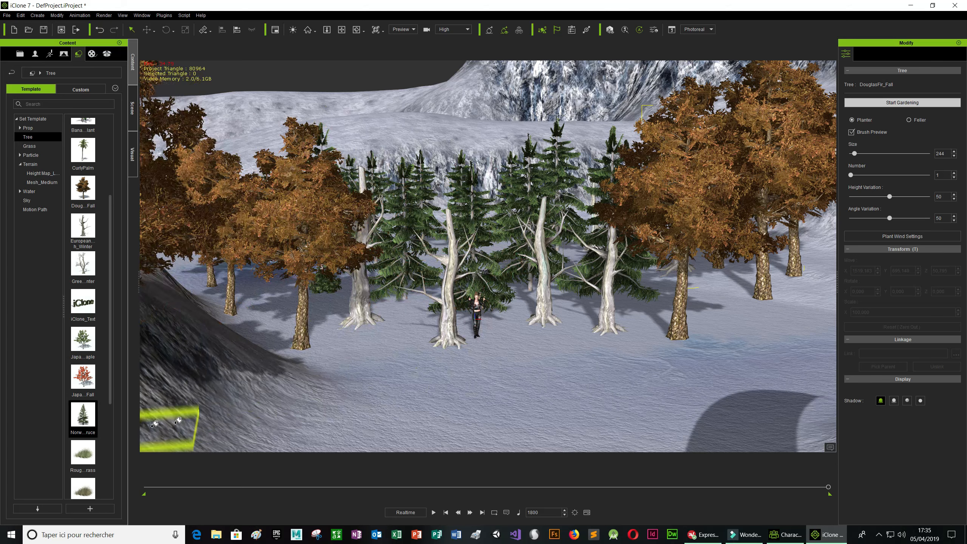
mouse_move(83, 415)
mouse_down()
mouse_move(351, 376)
mouse_move(402, 356)
mouse_up()
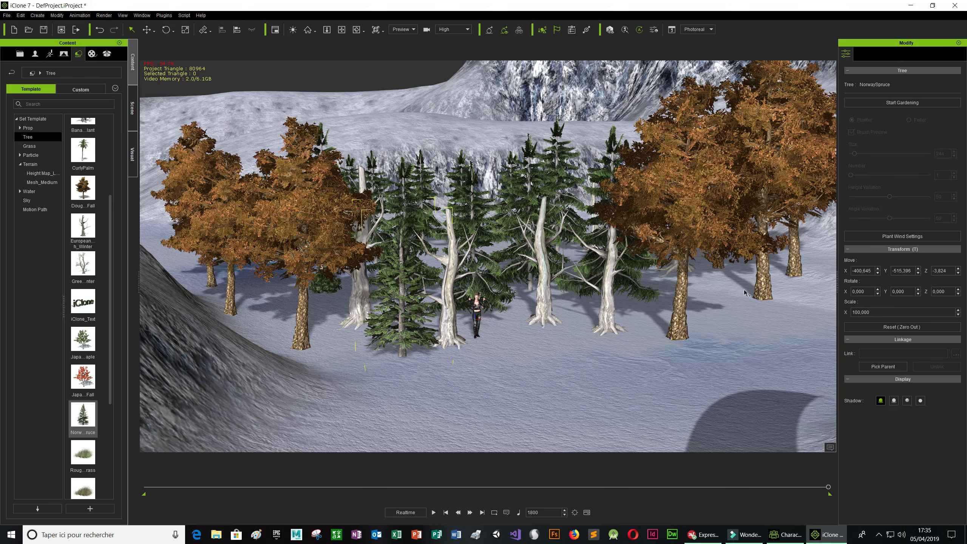
Step: Plant more Norway spruces along both sides and the foreground of the grove, and end gardening
click(904, 101)
click(563, 356)
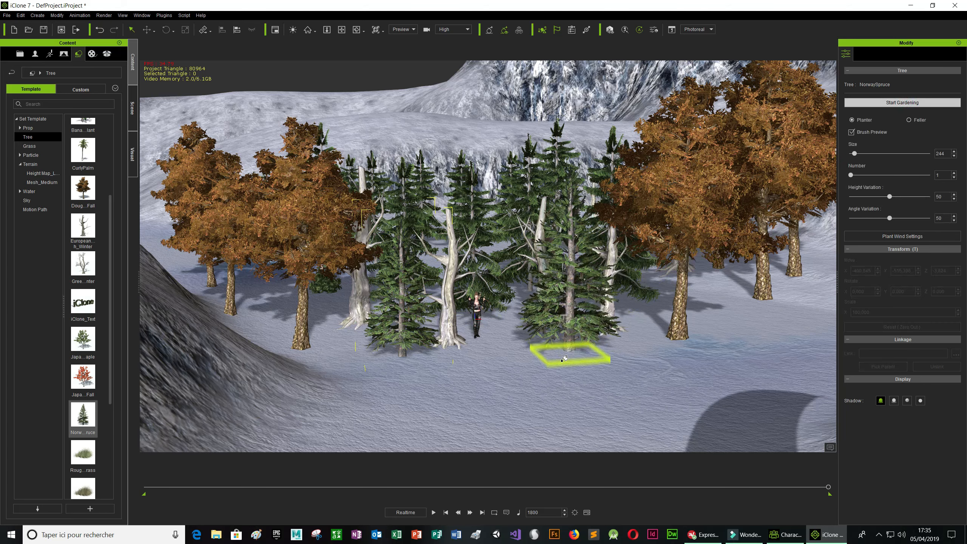
mouse_move(562, 364)
mouse_down()
mouse_move(690, 377)
mouse_move(787, 335)
mouse_up()
drag(454, 430, 397, 420)
mouse_move(580, 422)
mouse_down()
mouse_move(723, 404)
mouse_move(757, 366)
mouse_move(642, 367)
mouse_move(619, 387)
mouse_move(511, 425)
mouse_move(607, 400)
mouse_move(183, 396)
mouse_move(288, 343)
mouse_move(291, 319)
mouse_move(342, 316)
mouse_move(320, 318)
mouse_move(323, 336)
mouse_move(173, 296)
mouse_move(155, 244)
mouse_move(173, 290)
mouse_up()
drag(165, 389, 184, 399)
mouse_move(173, 367)
mouse_down()
mouse_move(302, 367)
mouse_move(471, 409)
mouse_up()
ctrl+click(477, 413)
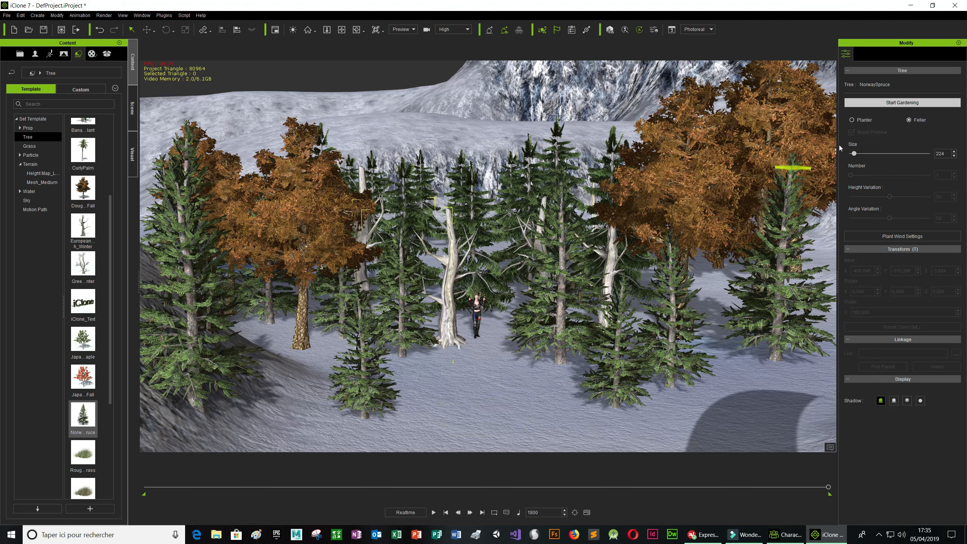
click(885, 105)
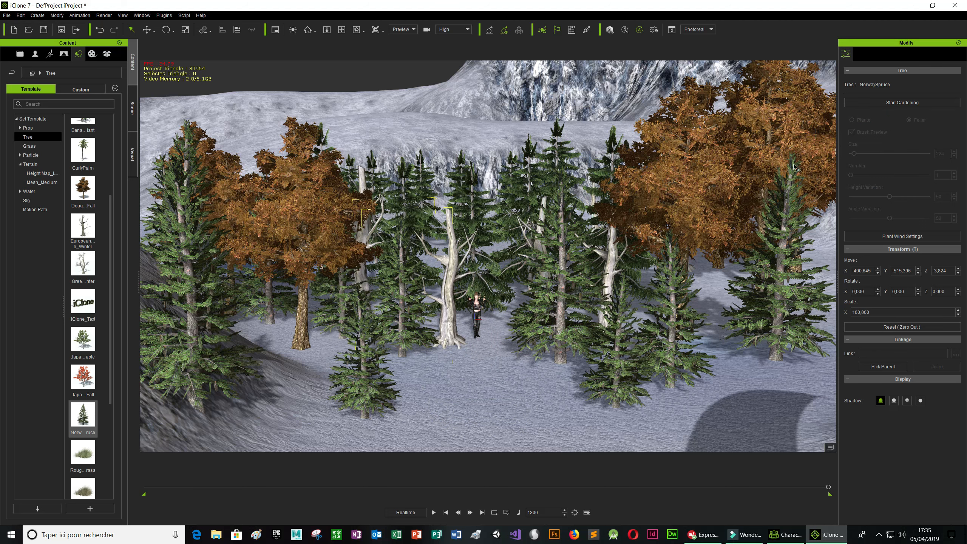
Step: Play the scene to preview the planted forest from a wider view
scroll(640, 280, down, 4)
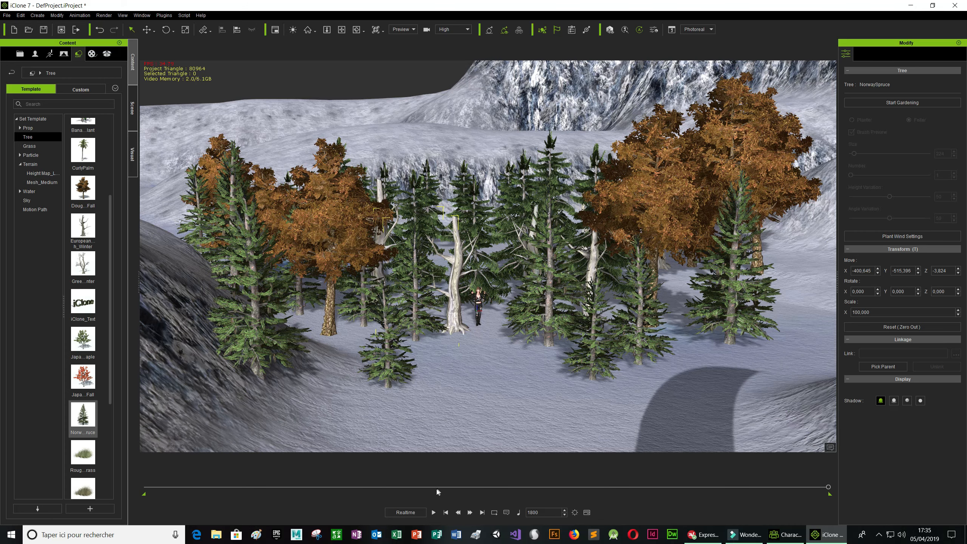
click(434, 511)
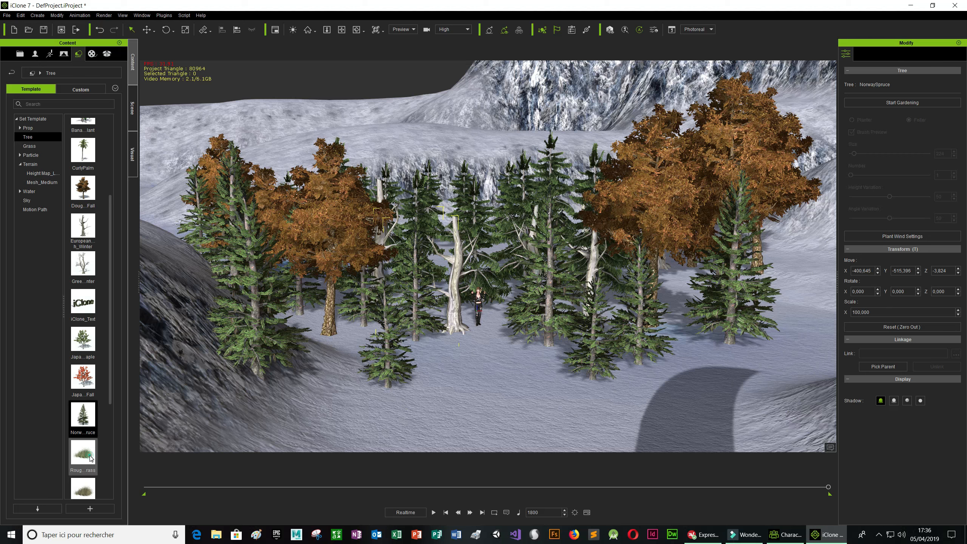
Step: Place a RoughGrass clump on the snow in front of the character
drag(90, 458, 186, 435)
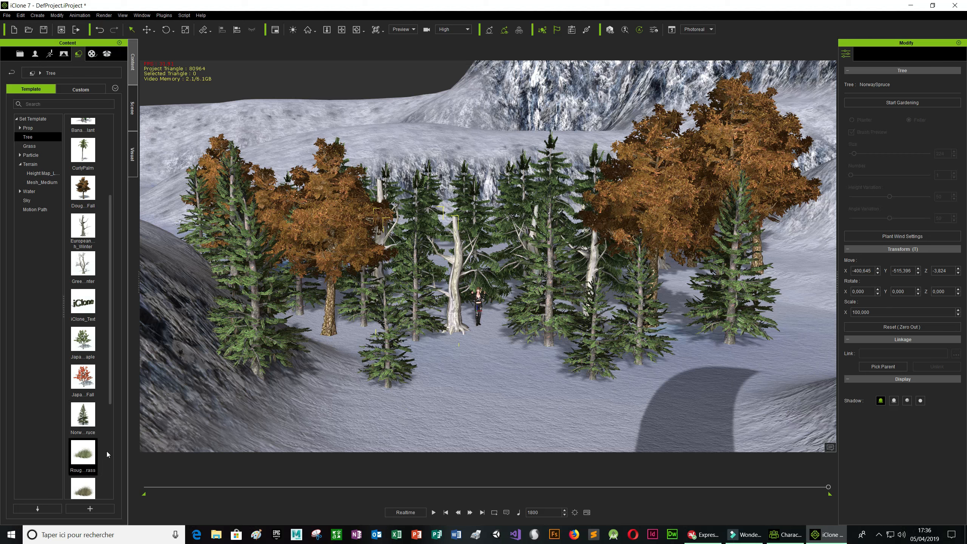
drag(91, 457, 488, 386)
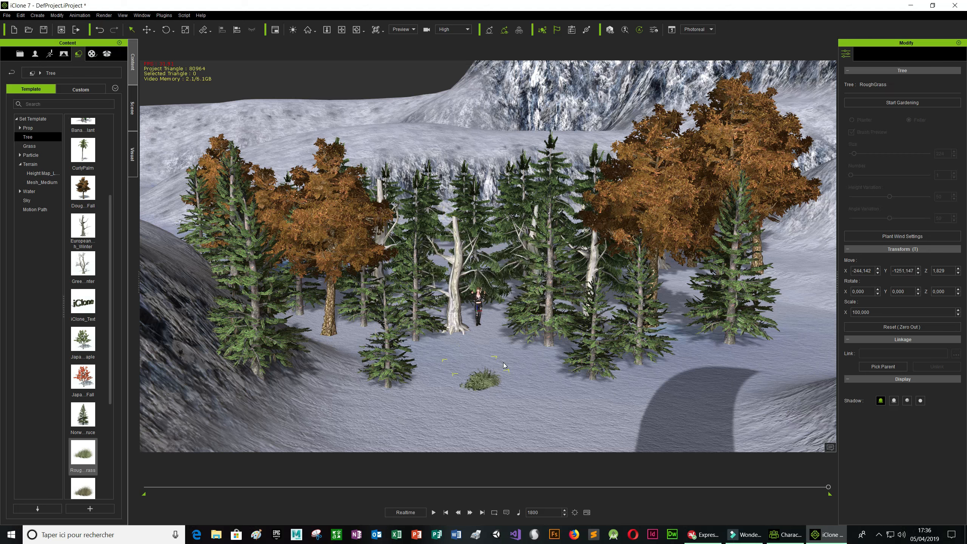
Step: Plant RoughGrass clumps across the snow in front of and between the trees, with brush size 224 and number 1
click(902, 103)
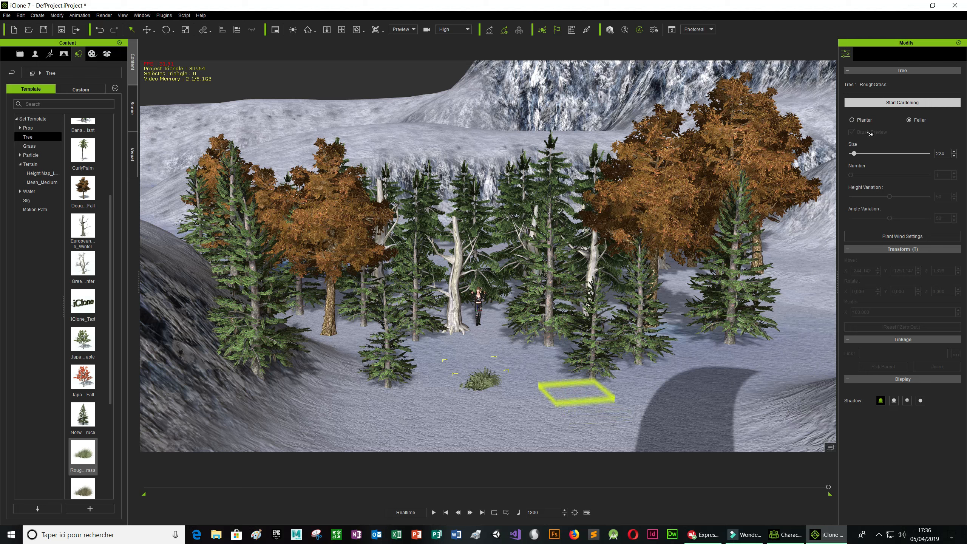
click(863, 119)
click(703, 375)
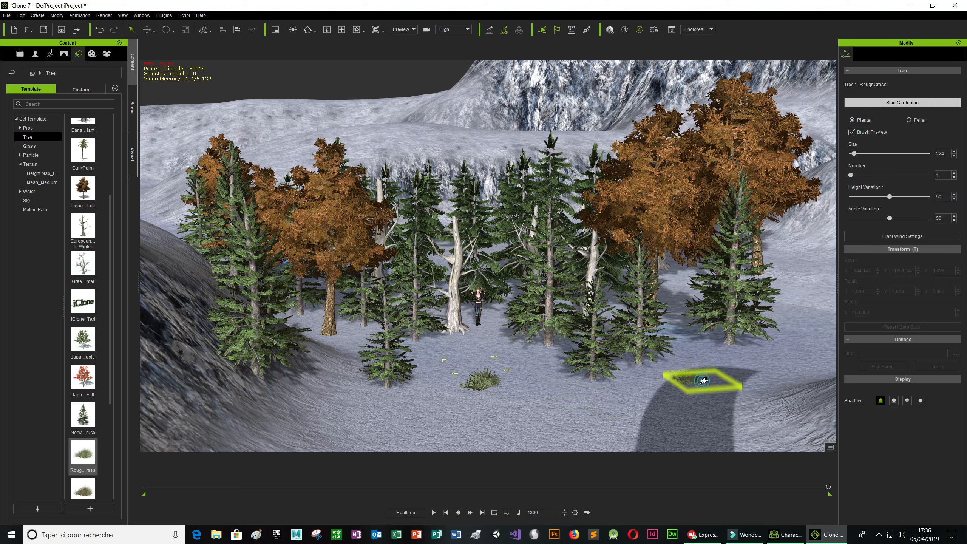
click(791, 345)
click(773, 360)
click(697, 340)
click(574, 431)
click(508, 362)
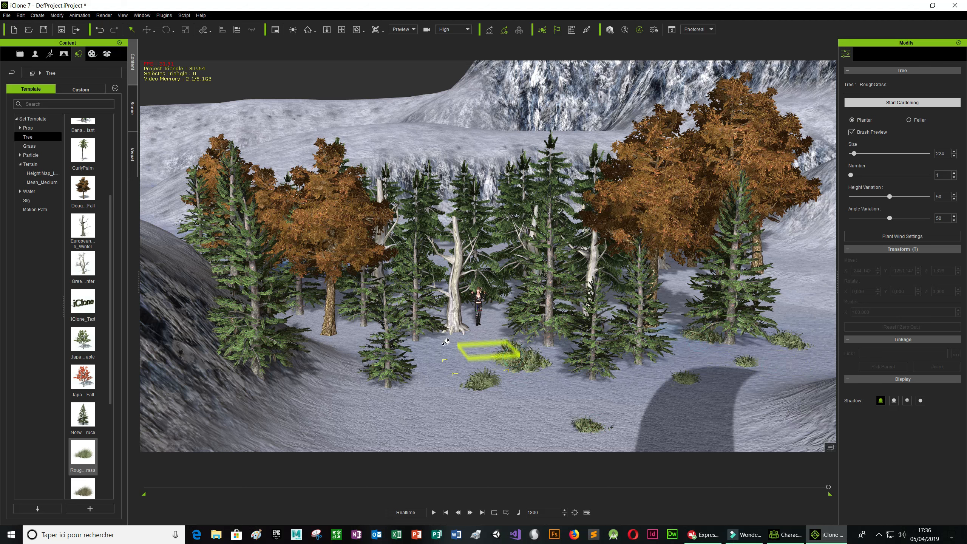
click(492, 328)
click(469, 353)
click(426, 356)
click(375, 403)
click(432, 431)
click(459, 373)
click(426, 411)
click(480, 406)
click(564, 399)
click(541, 379)
click(574, 396)
click(598, 403)
click(641, 394)
click(647, 383)
click(713, 392)
click(718, 396)
click(727, 366)
click(711, 336)
click(678, 282)
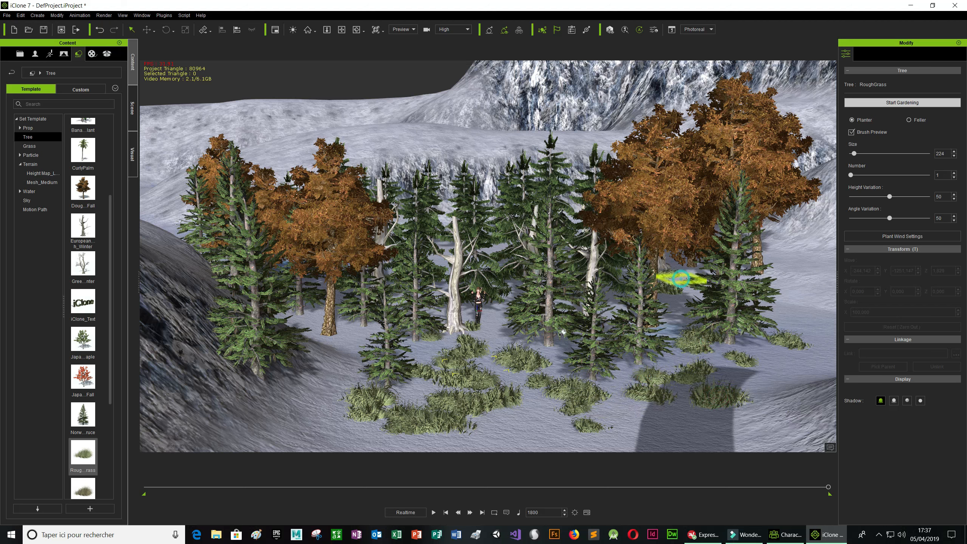
Step: Extend the RoughGrass to the edges of the grove and fill gaps in the foreground, with brush size 208
click(493, 330)
click(455, 361)
click(328, 352)
click(279, 398)
click(233, 407)
click(519, 427)
click(649, 437)
click(720, 422)
click(795, 371)
click(826, 311)
click(817, 275)
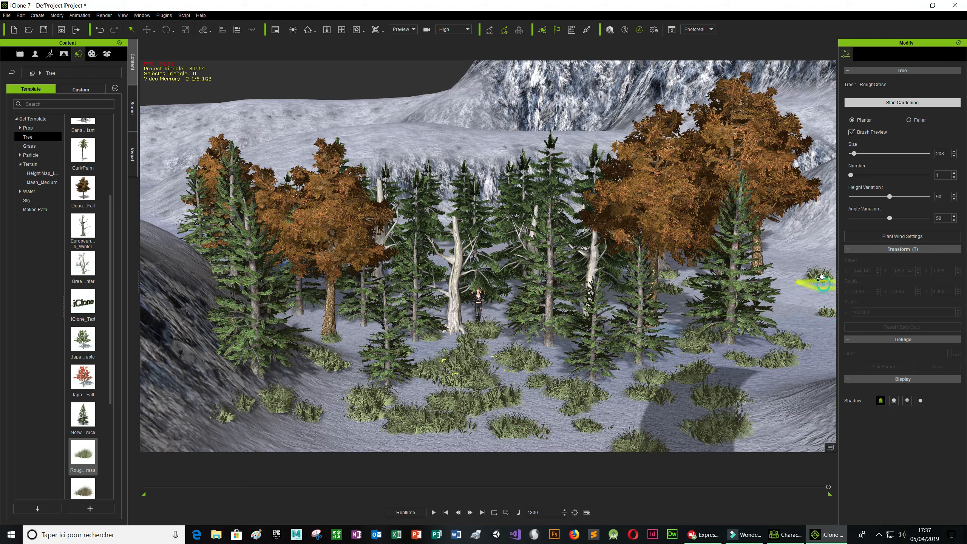
click(787, 301)
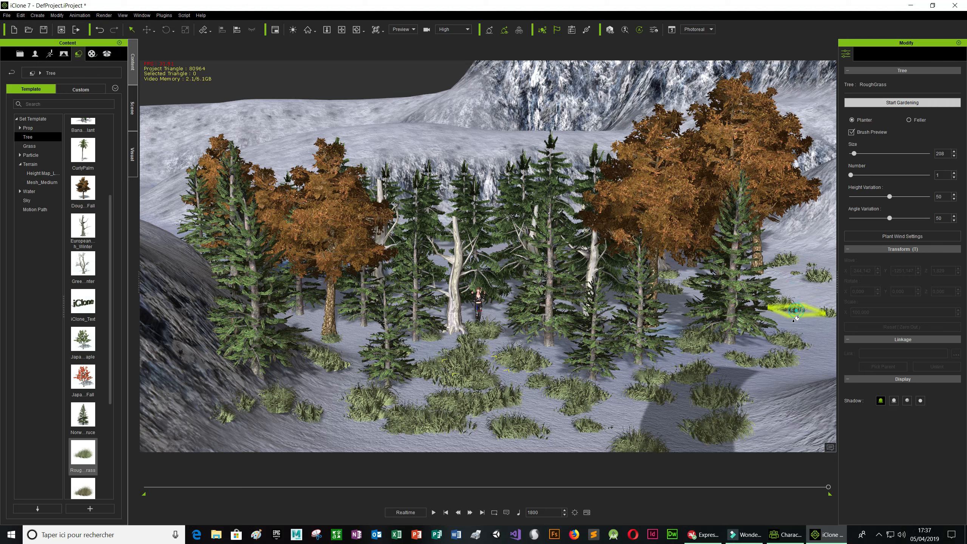
click(795, 323)
click(769, 388)
click(620, 417)
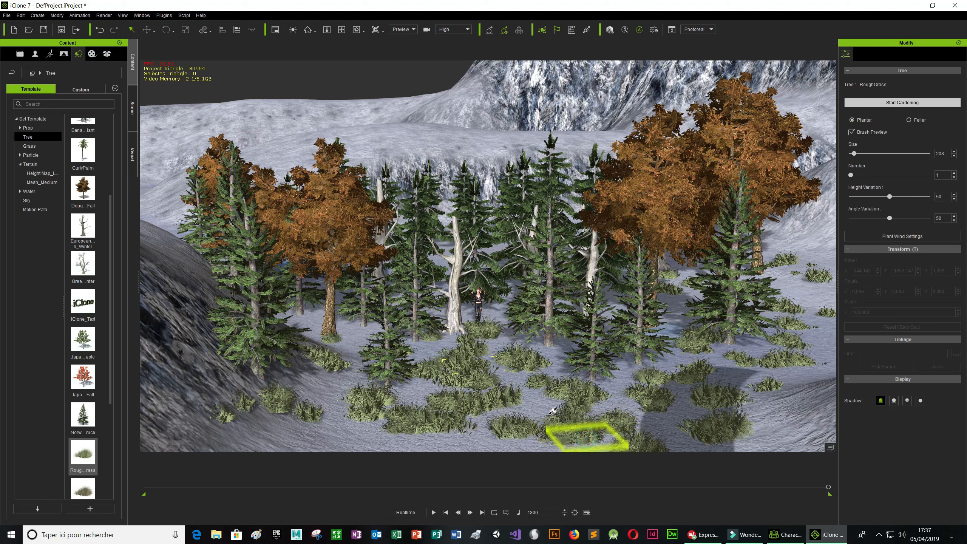
click(341, 438)
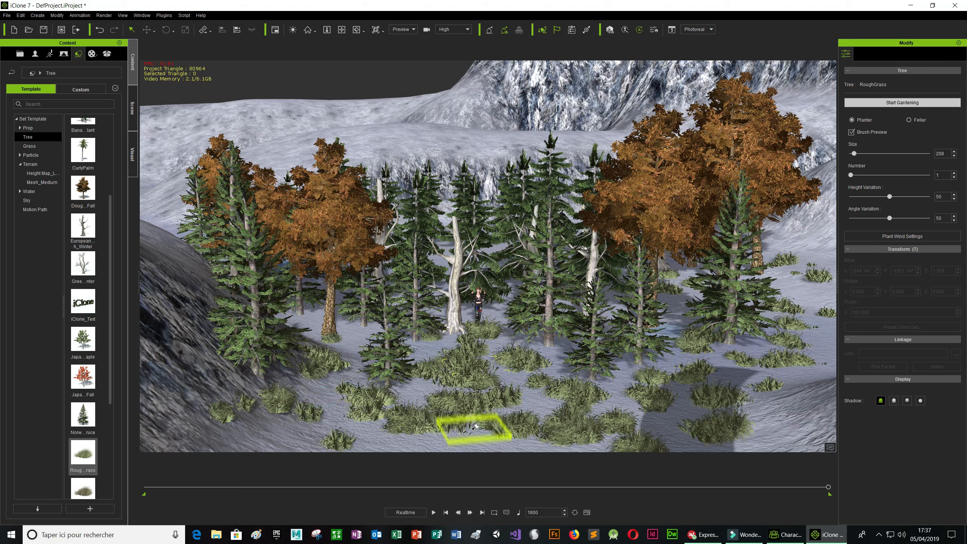
key(ctrl)
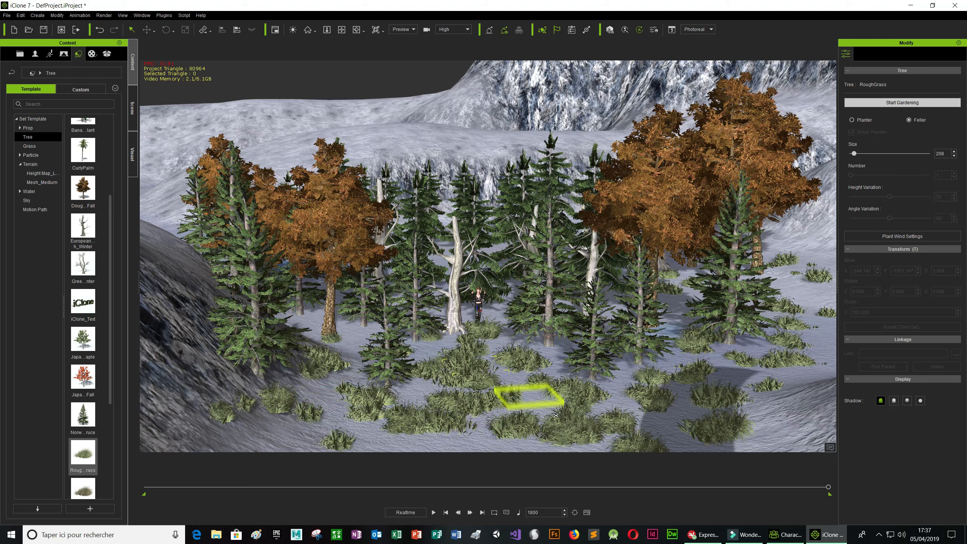
key(ctrl)
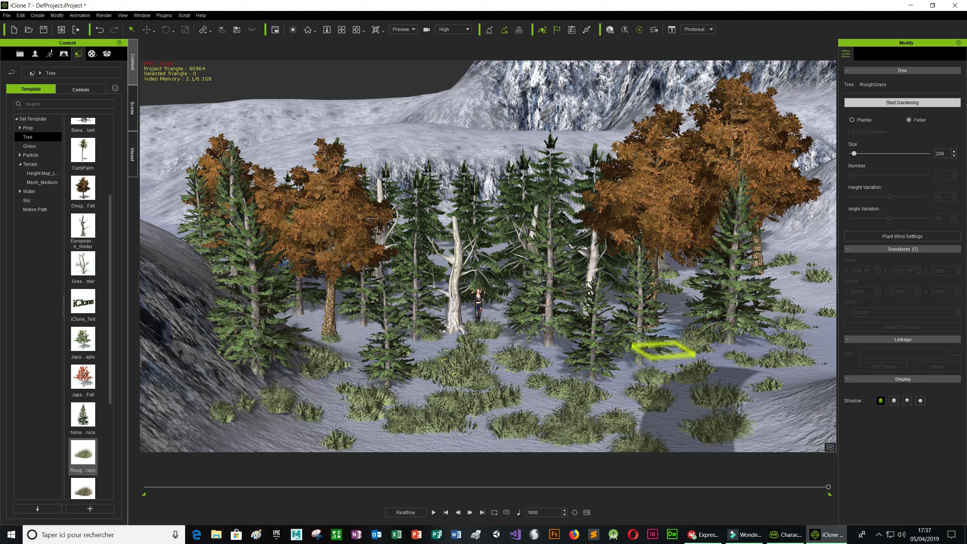
Step: Set the RoughGrass gardening brush to size 3028 and number 50
click(904, 103)
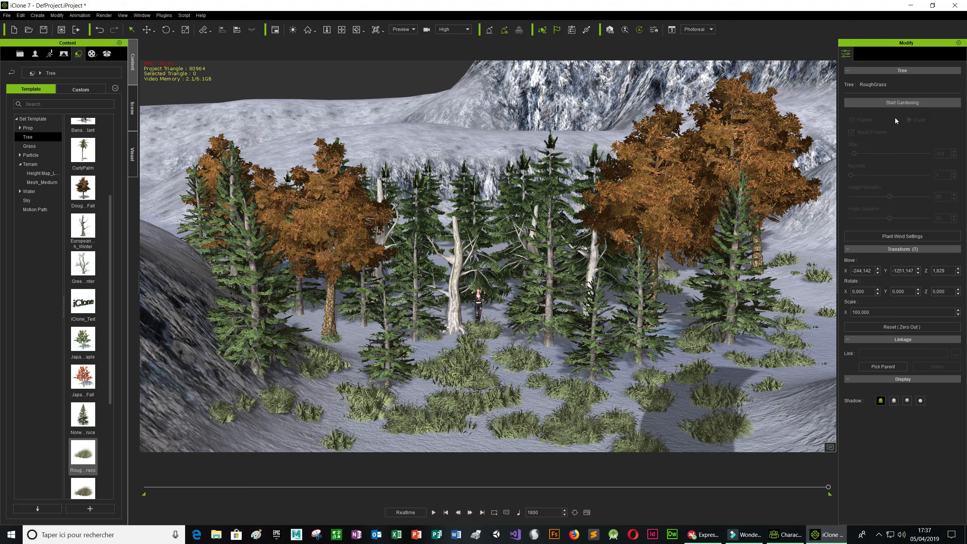
click(920, 103)
drag(853, 153, 899, 153)
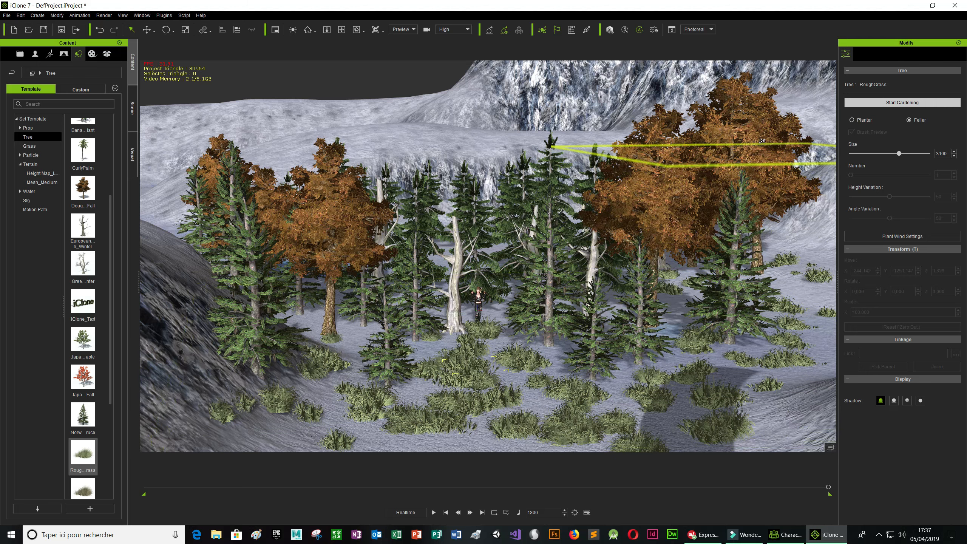
click(851, 120)
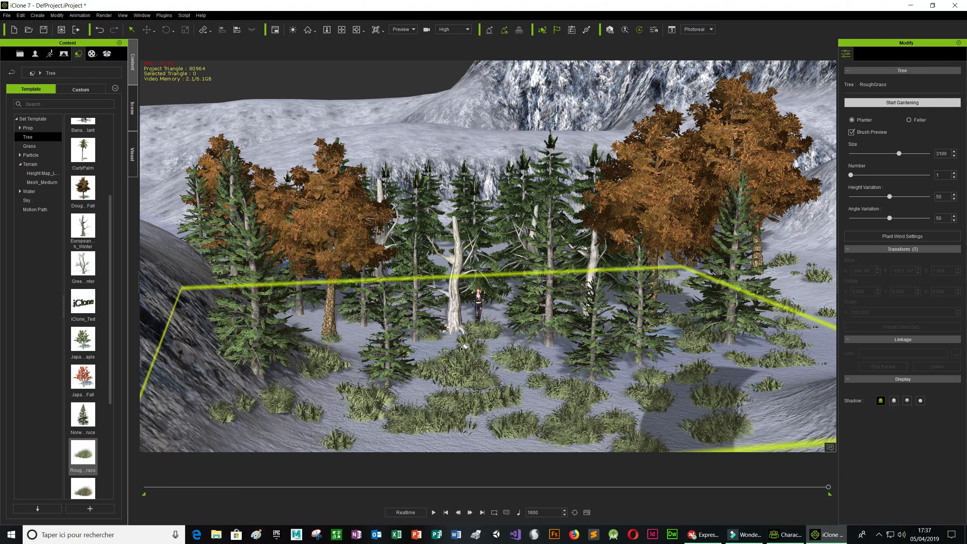
click(899, 153)
drag(851, 176, 928, 176)
click(548, 330)
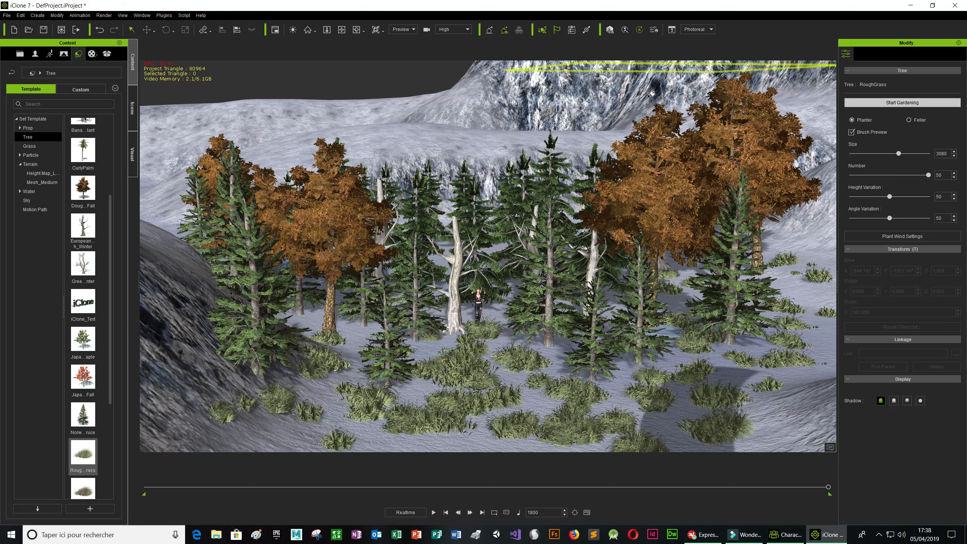
key(ctrl)
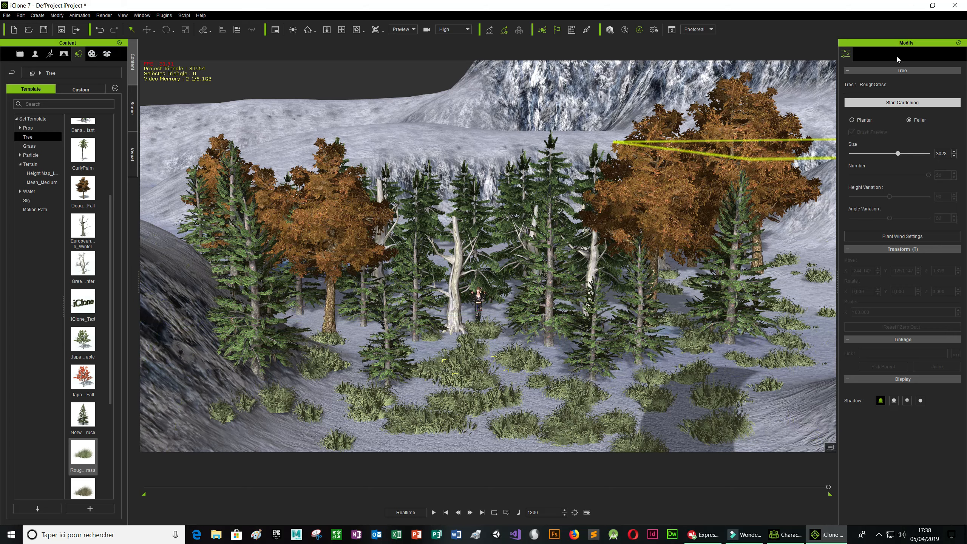
click(867, 104)
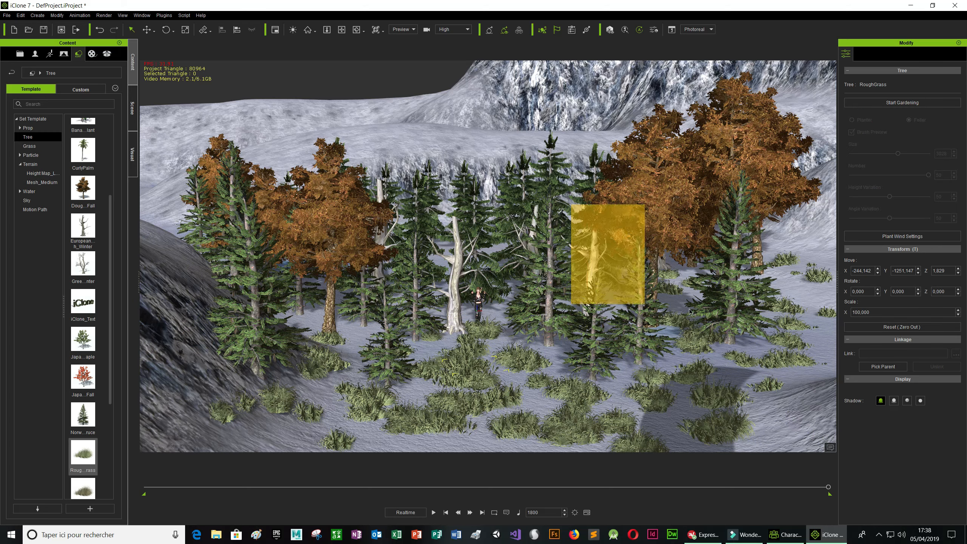
Step: Examine the planted grove from other angles and survey the surrounding hills and open snow valleys for a new planting area
scroll(519, 344, down, 2)
click(356, 30)
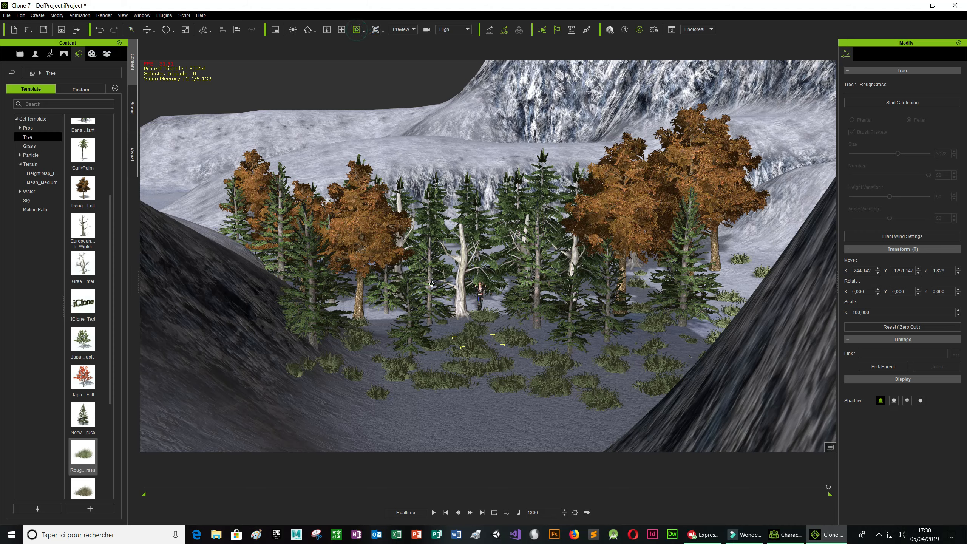
right_drag(477, 378, 458, 201)
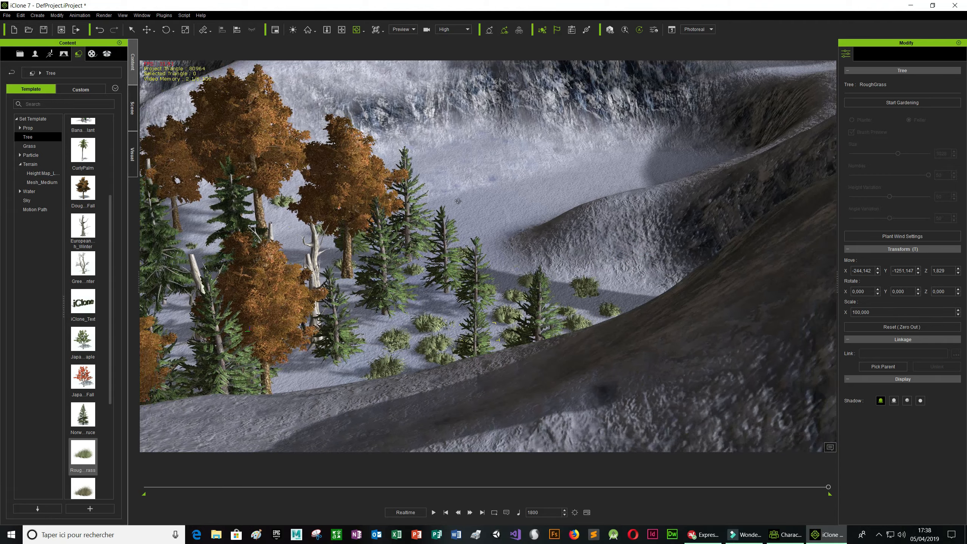
scroll(461, 210, up, 3)
scroll(465, 209, up, 2)
right_drag(278, 342, 743, 374)
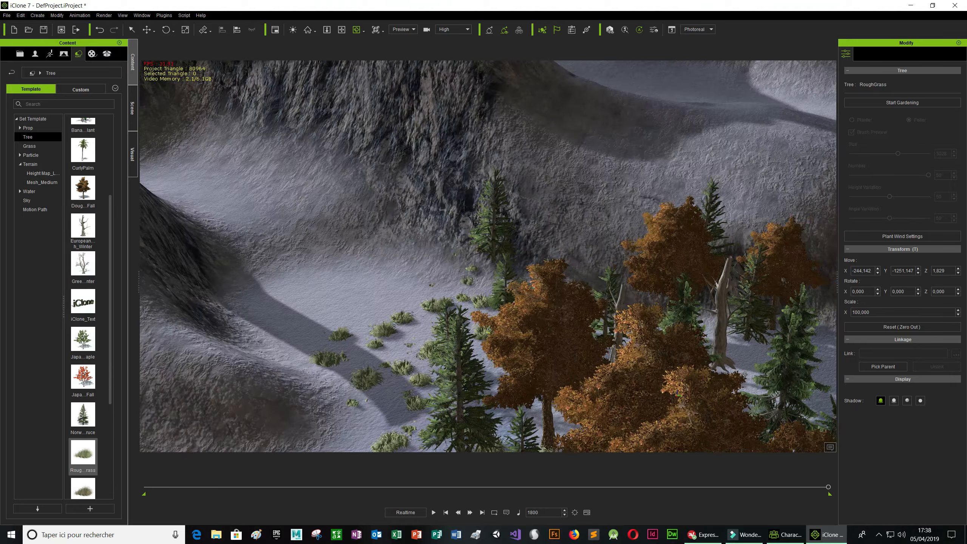
right_drag(687, 292, 212, 363)
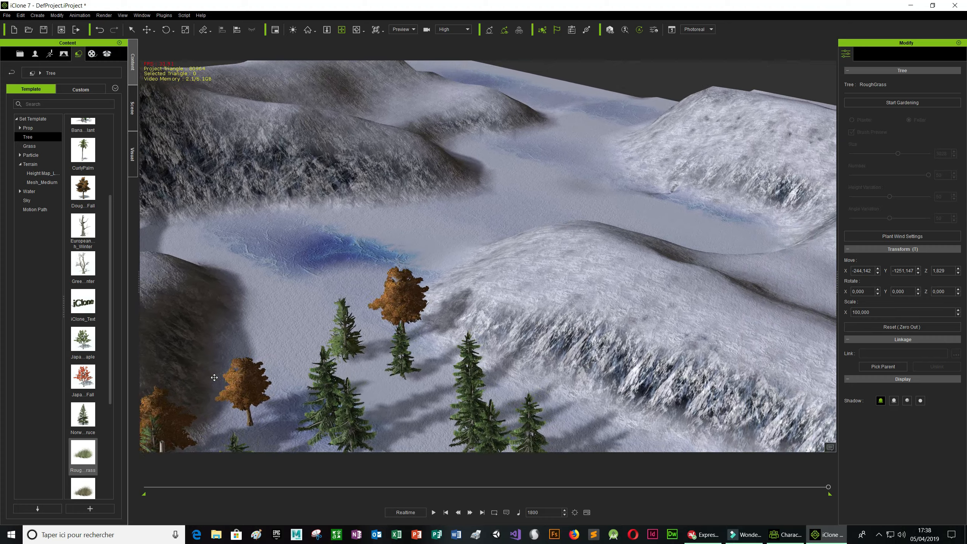
middle_drag(212, 364, 113, 305)
right_drag(471, 309, 413, 256)
drag(525, 341, 133, 385)
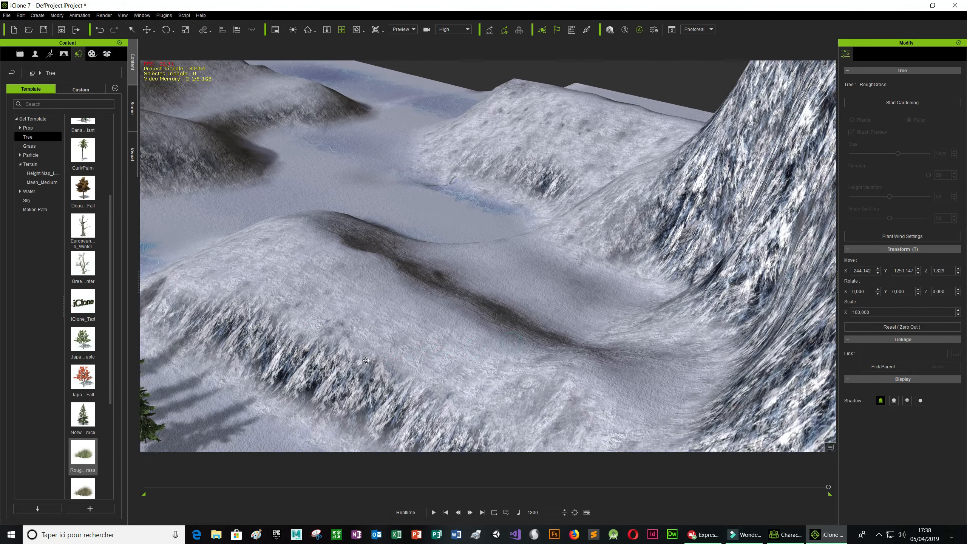
drag(375, 198, 226, 329)
drag(420, 296, 790, 354)
drag(506, 252, 43, 360)
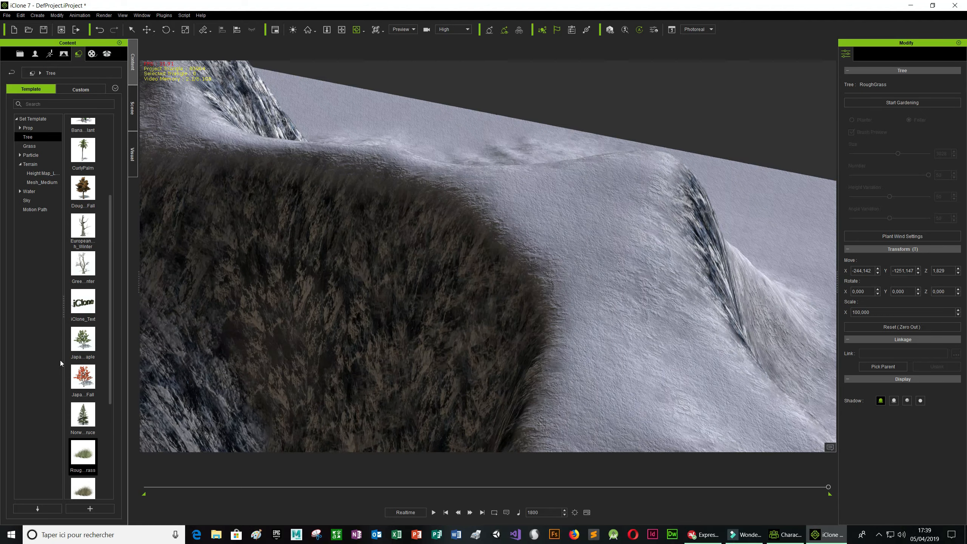
click(341, 30)
drag(428, 335, 624, 80)
drag(647, 24, 609, 178)
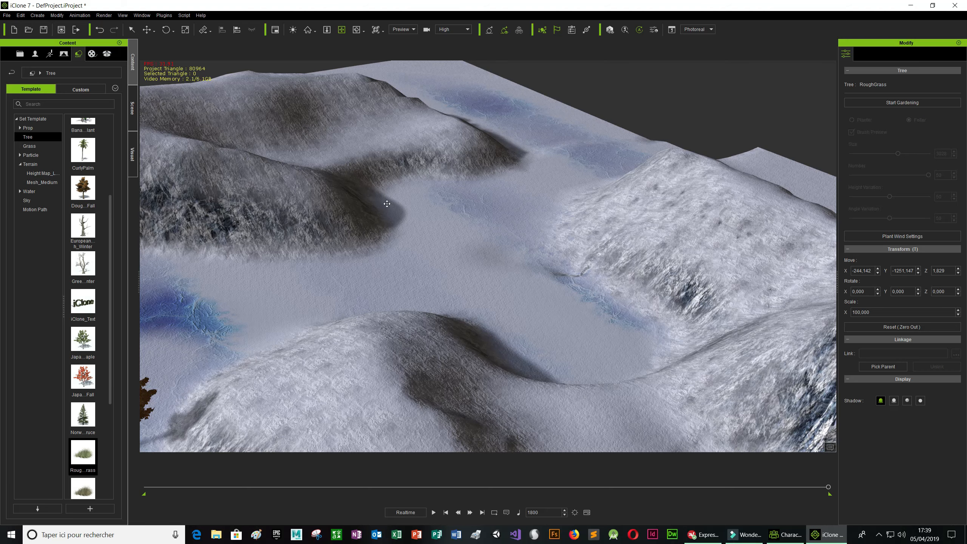
drag(391, 293, 326, 296)
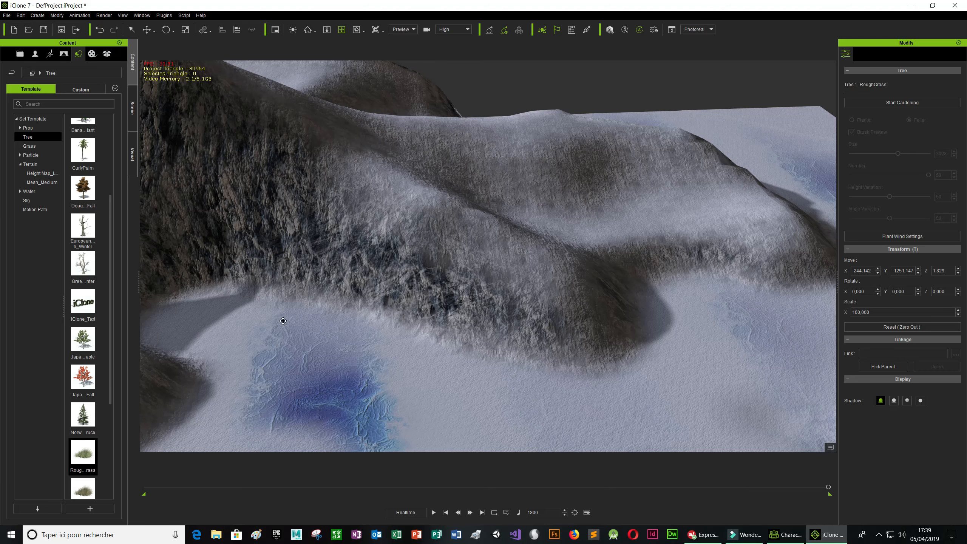
right_drag(396, 376, 77, 63)
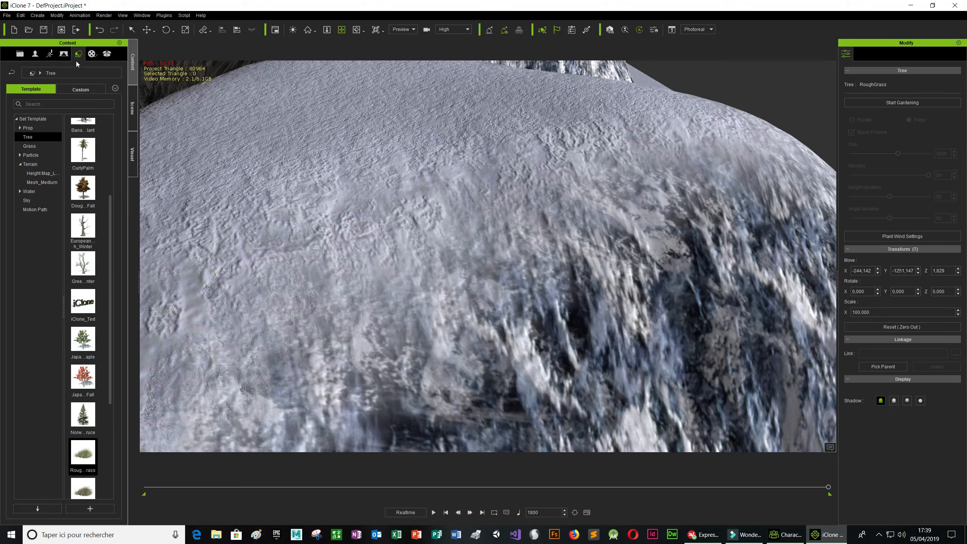
right_drag(275, 256, 865, 500)
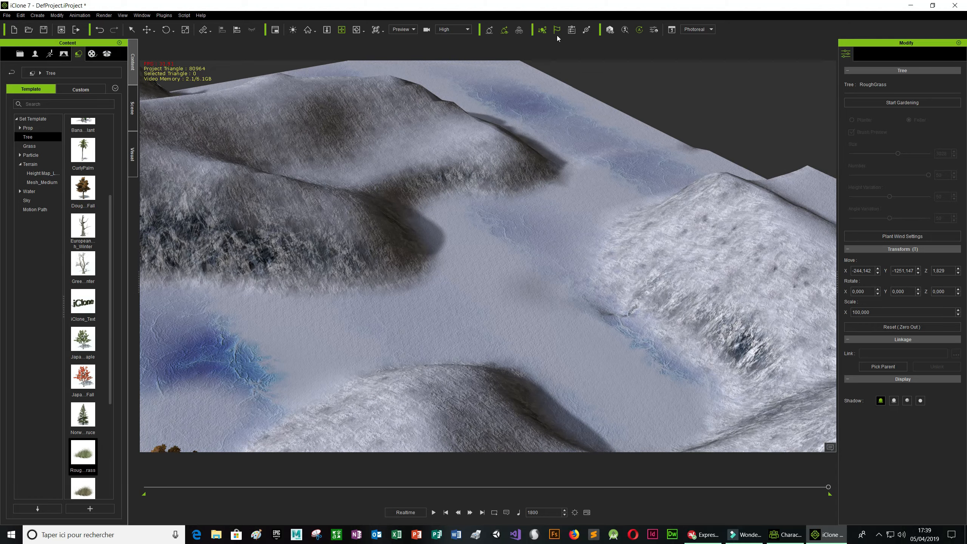
Step: Plant RoughGrass across the open valley and the adjoining snowy slope, with height variation 99 and angle variation 90
click(902, 102)
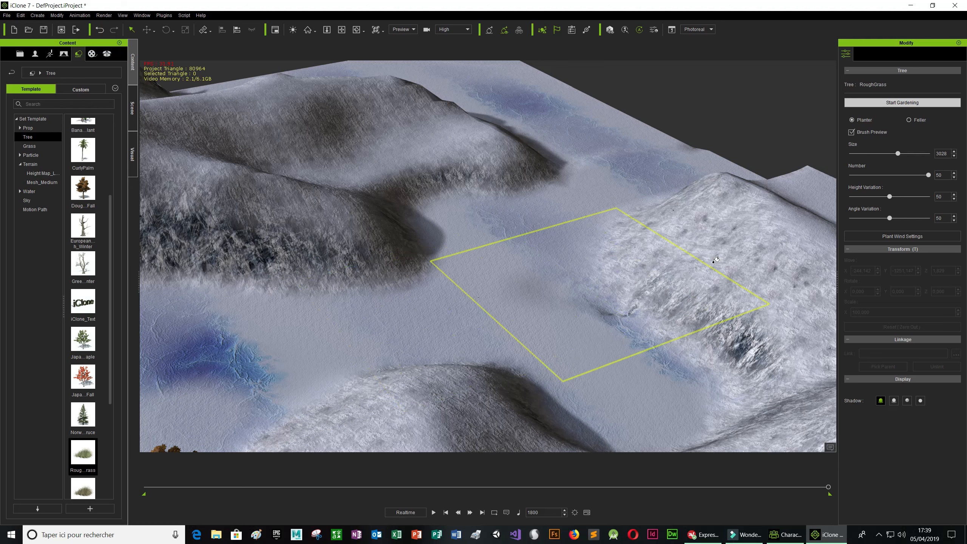
drag(888, 197, 925, 197)
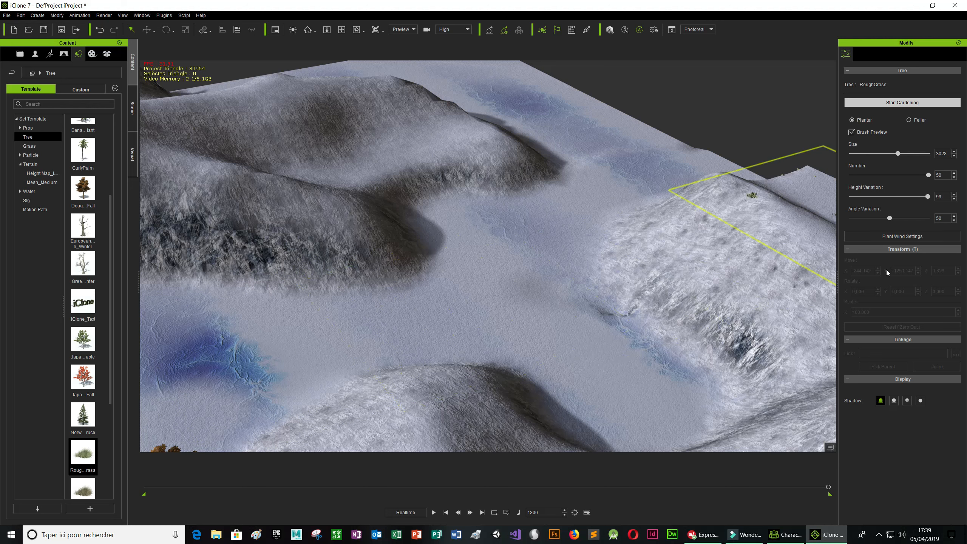
drag(918, 221, 920, 221)
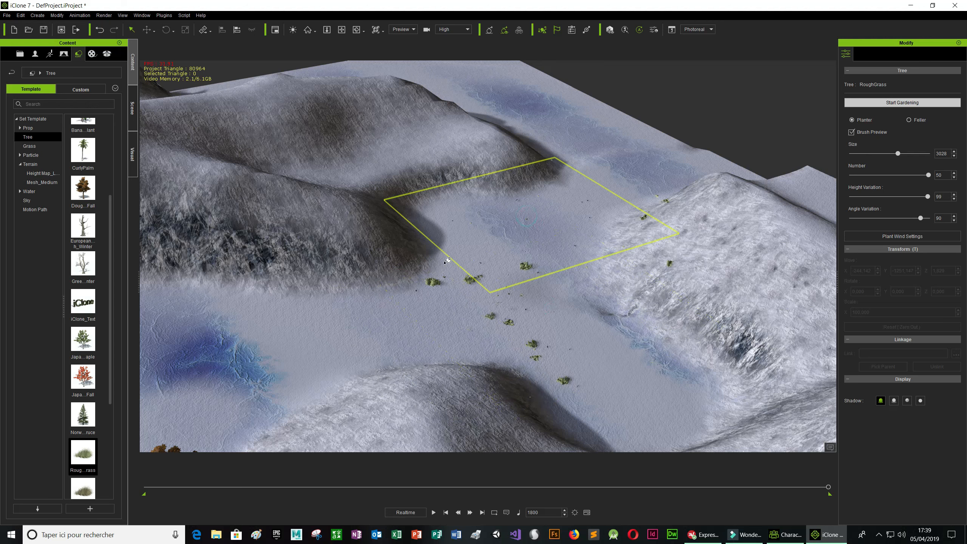
mouse_move(429, 302)
mouse_down()
mouse_move(345, 328)
mouse_move(328, 354)
mouse_move(302, 334)
mouse_move(286, 336)
mouse_up()
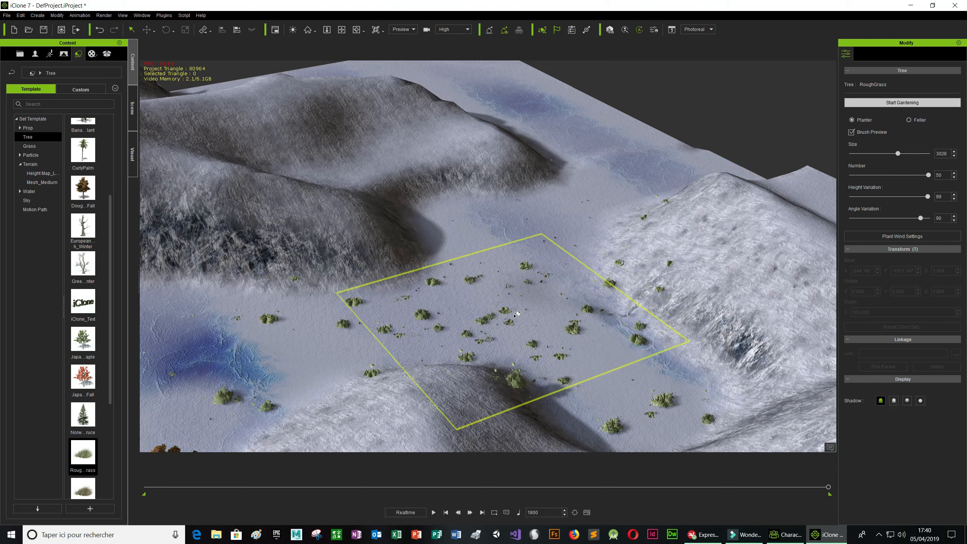
click(908, 120)
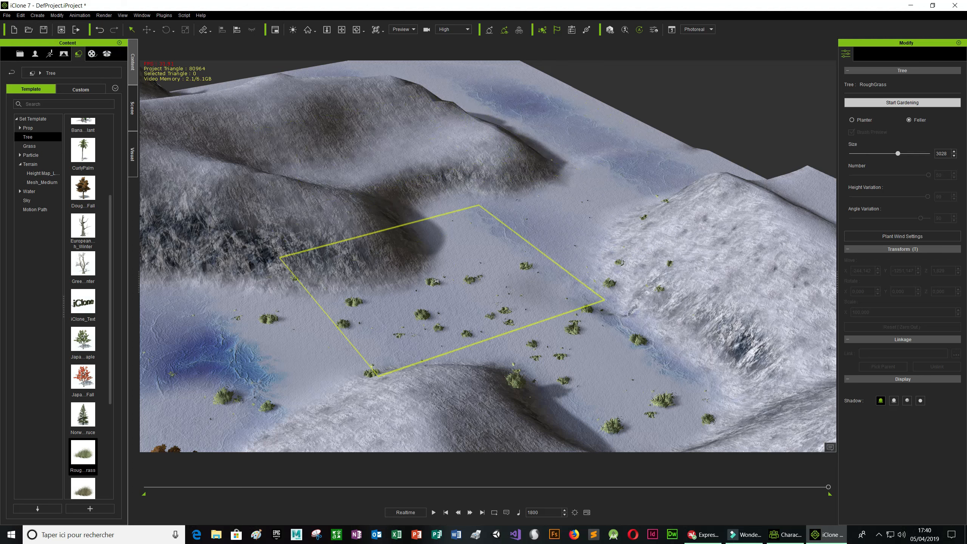
click(852, 120)
click(710, 354)
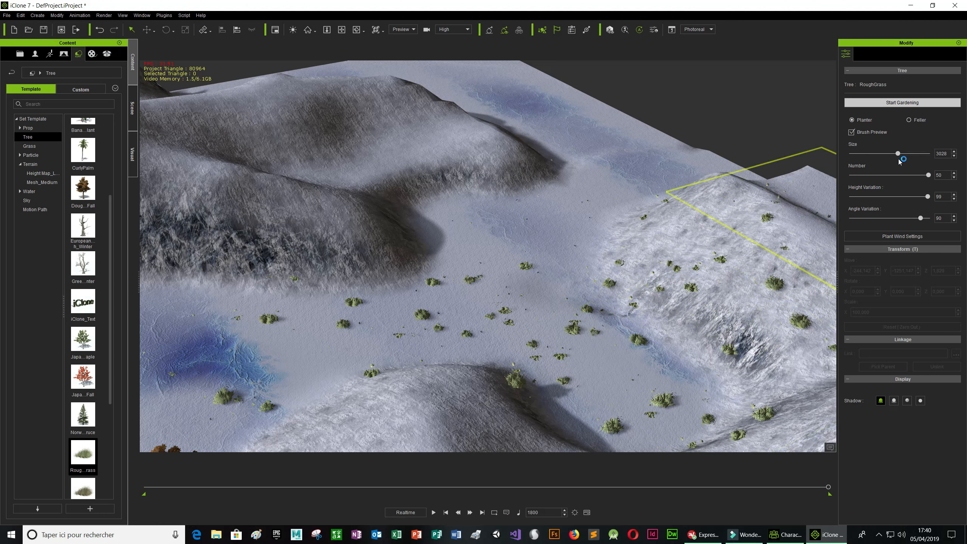
Step: Enlarge the gardening brush to size 5000 and plant more RoughGrass over the valley and slope
click(897, 154)
drag(898, 153, 928, 156)
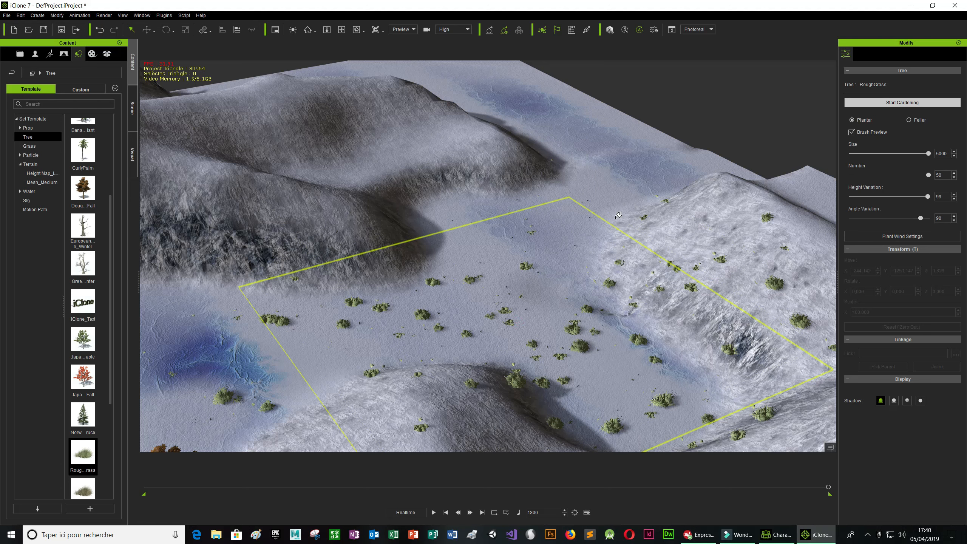
drag(689, 368, 612, 338)
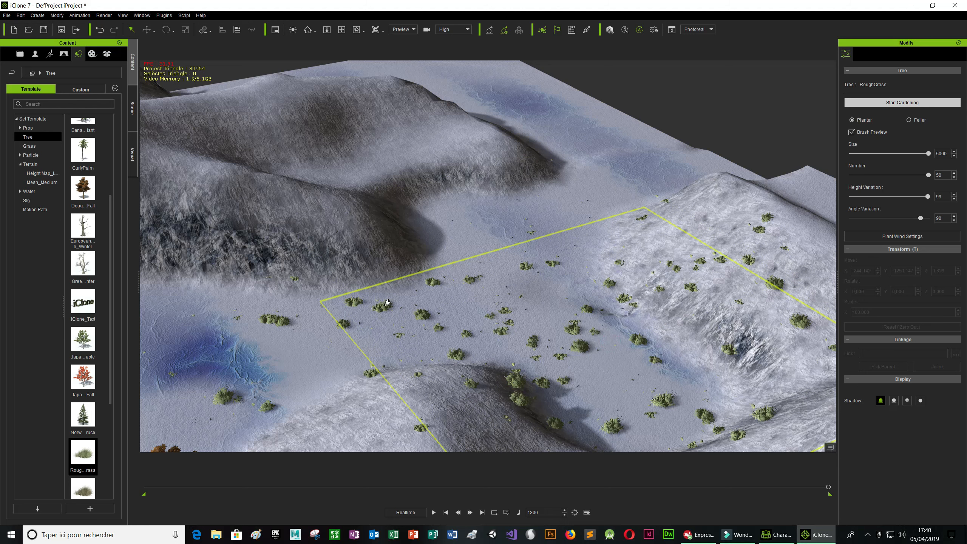
Step: Place a RoughGrass_dark clump in the valley and scatter more of it among the green grass with the size 5000 brush
click(86, 493)
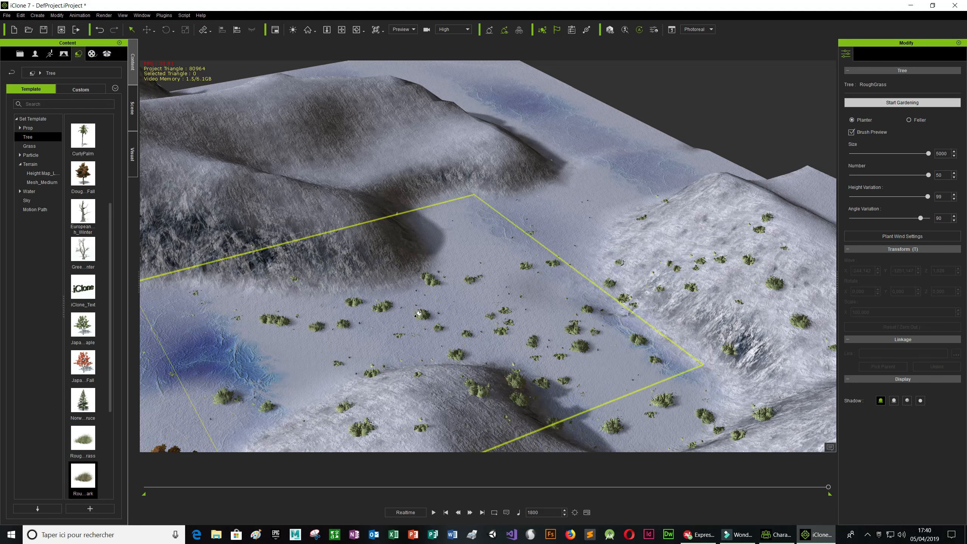
mouse_move(83, 476)
mouse_down()
mouse_move(132, 457)
mouse_move(357, 309)
mouse_up()
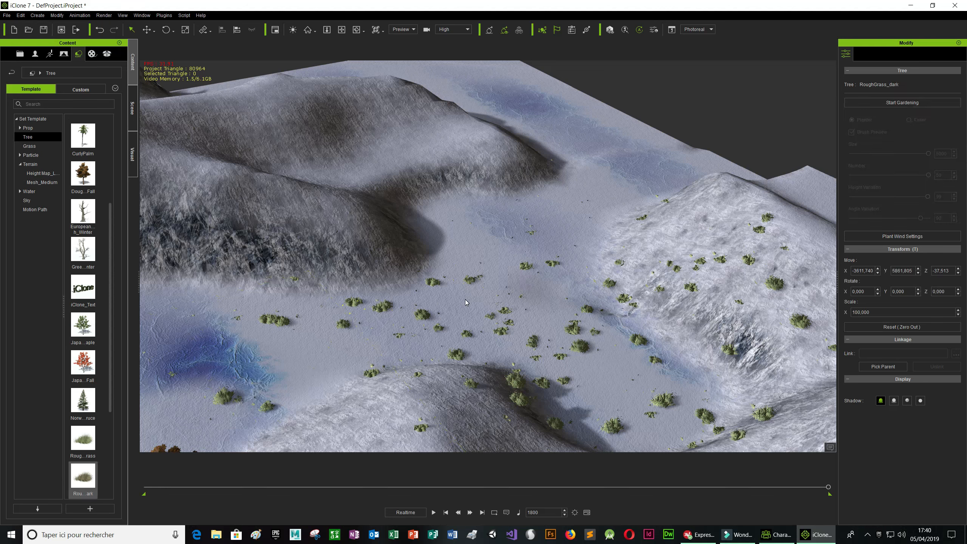
click(902, 103)
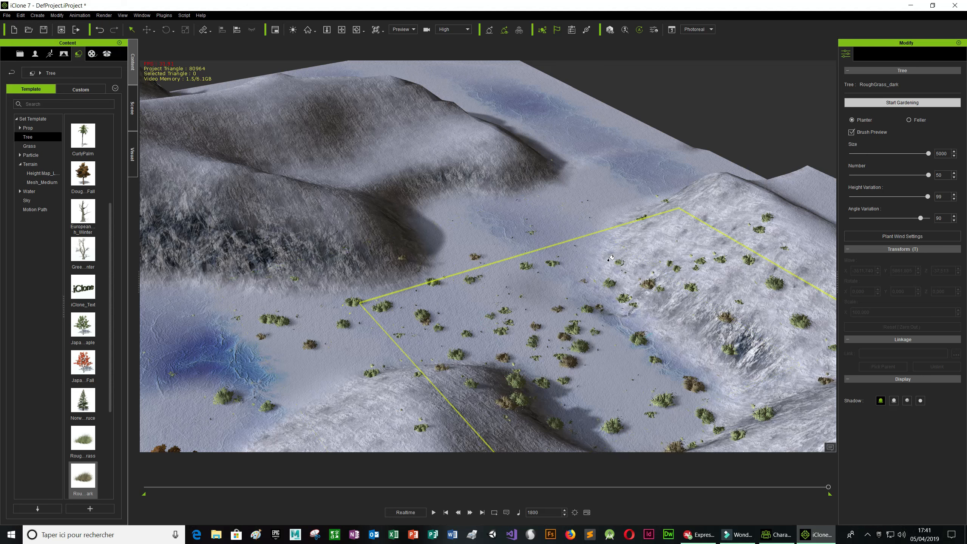
click(475, 334)
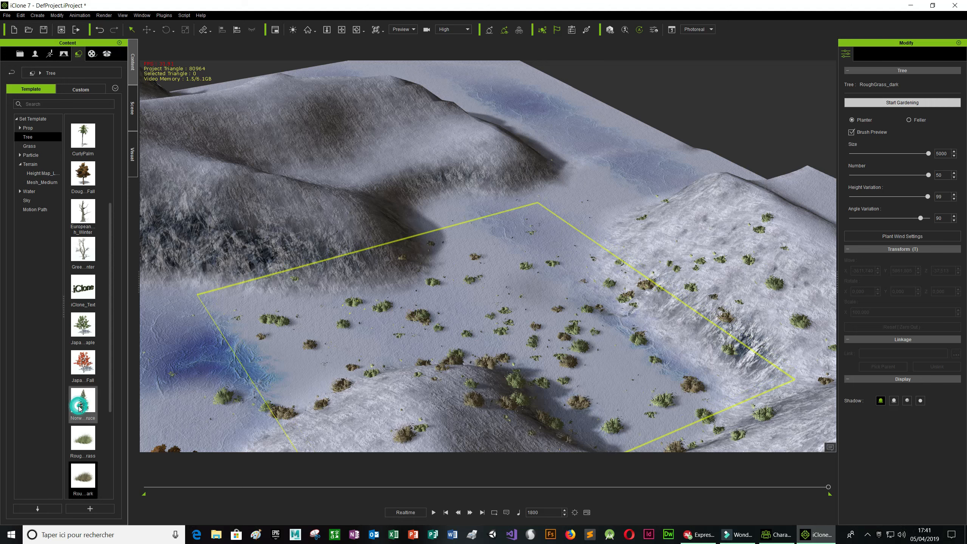
Step: Place a NorwaySpruce in the valley and plant a dense spruce forest over the valley and hillsides with the size 5000 brush
mouse_move(79, 406)
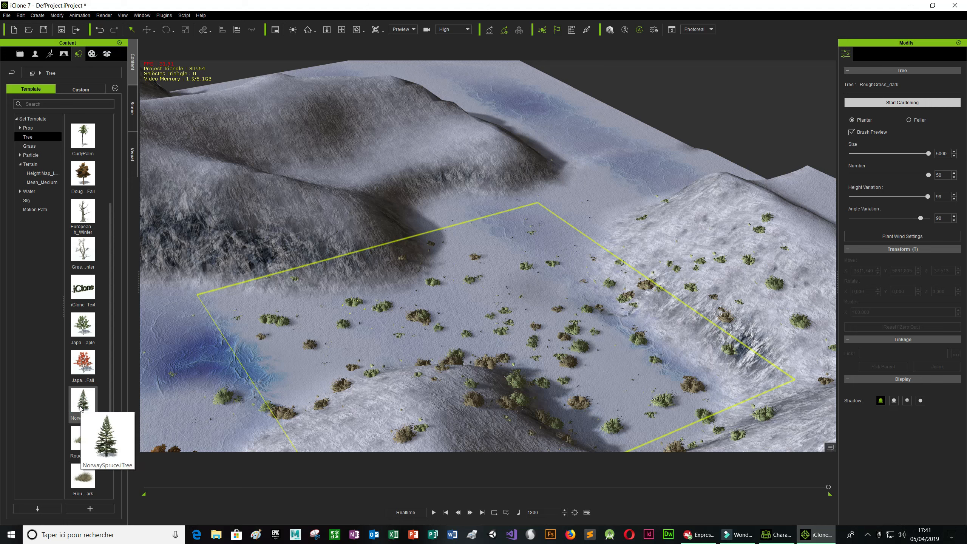
drag(78, 403, 453, 302)
click(919, 102)
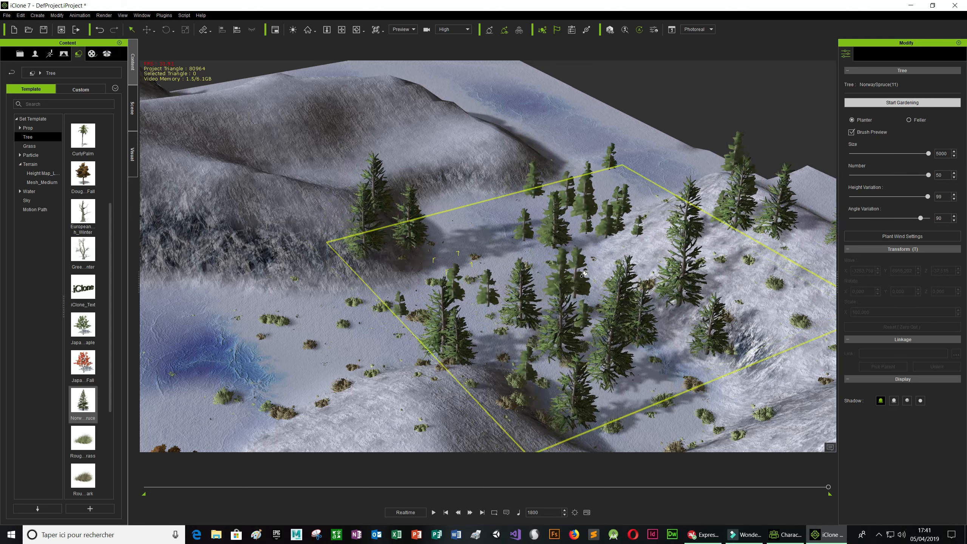
click(511, 332)
click(507, 190)
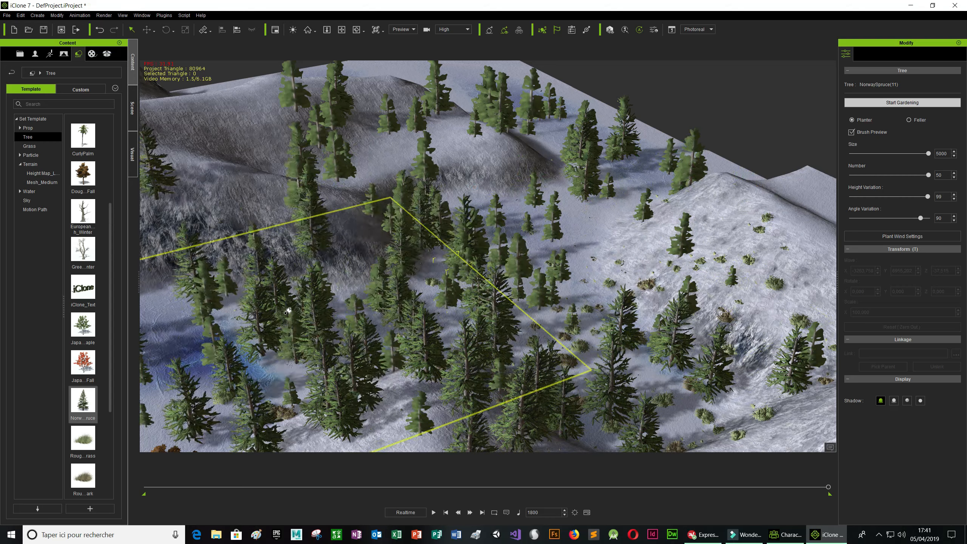
click(490, 253)
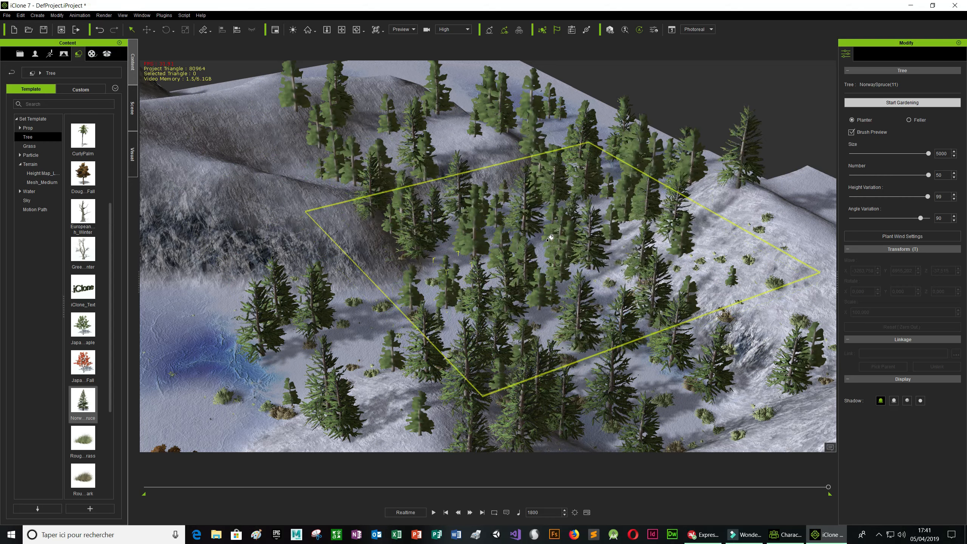
click(547, 240)
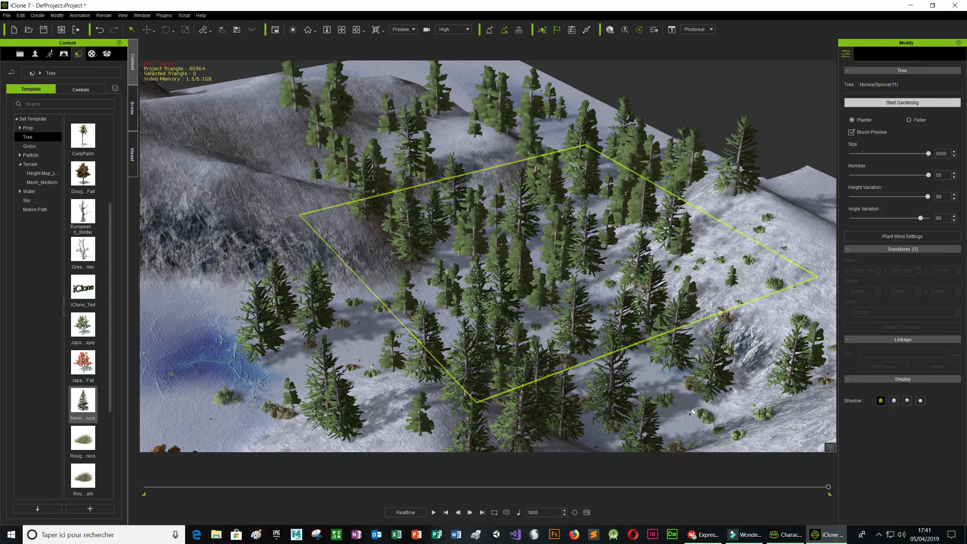